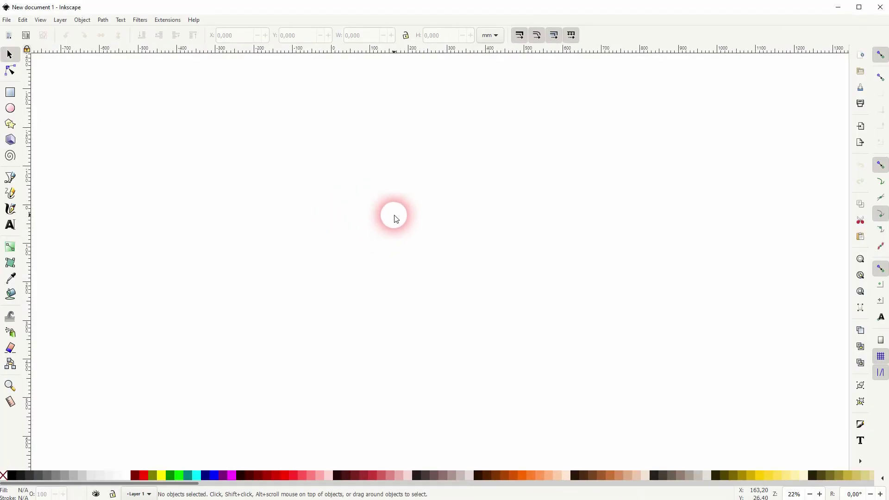
Draw a square with no fill and a solid 10 mm black outline.
{"action": "left_click", "coordinate": [10, 92]}
{"action": "left_click_drag", "start_coordinate": [210, 146], "coordinate": [303, 220]}
{"action": "left_click", "coordinate": [6, 476]}
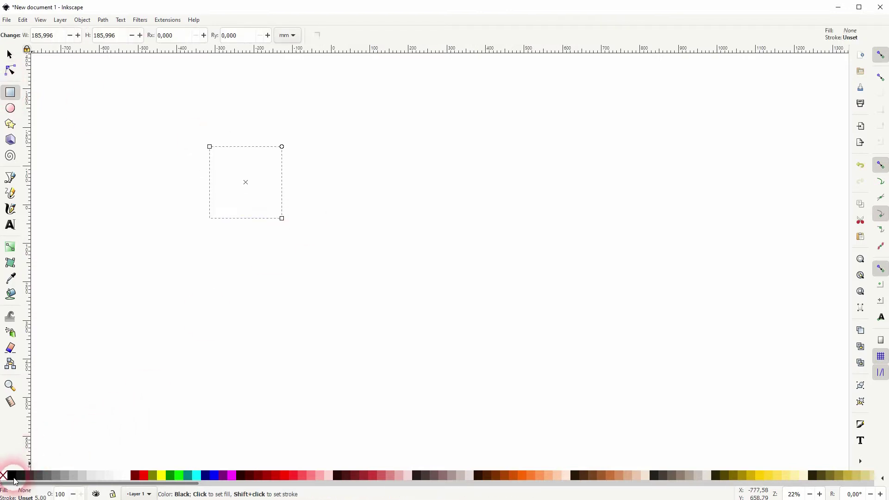
{"action": "left_click", "coordinate": [82, 19]}
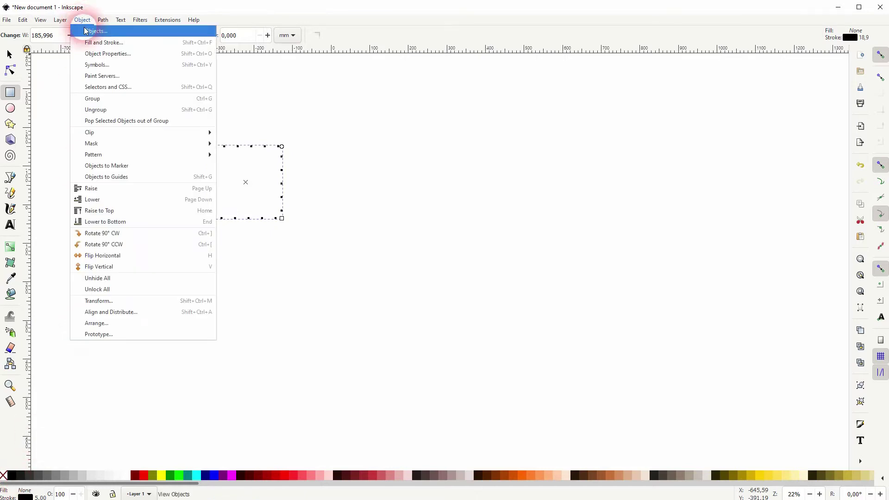
{"action": "left_click", "coordinate": [100, 42]}
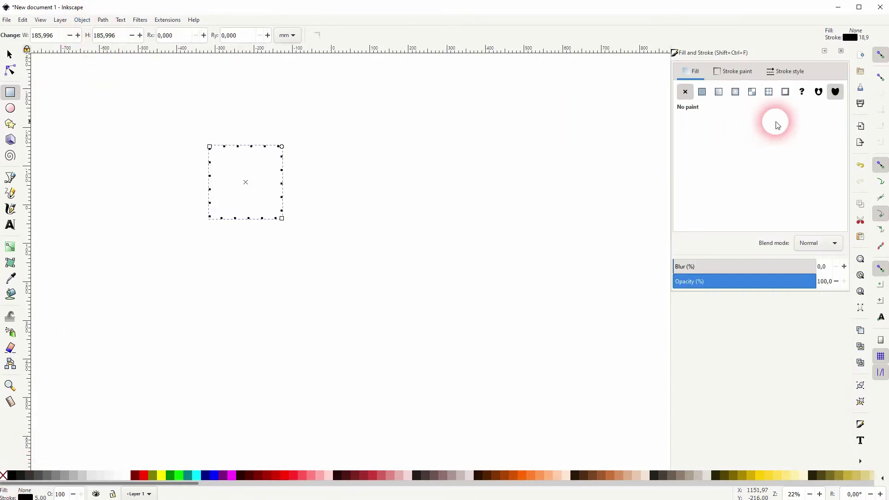
{"action": "left_click", "coordinate": [781, 71]}
{"action": "left_click", "coordinate": [749, 109]}
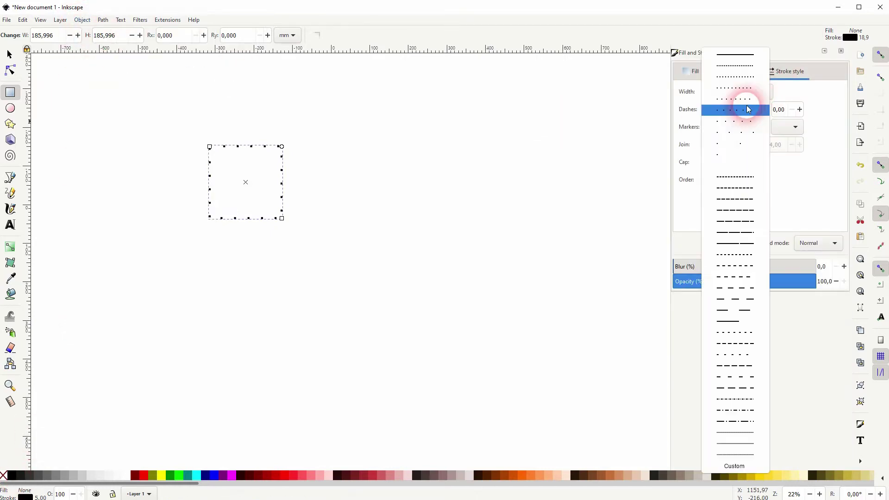
{"action": "left_click", "coordinate": [734, 56]}
{"action": "left_click_drag", "start_coordinate": [729, 96], "coordinate": [690, 100]}
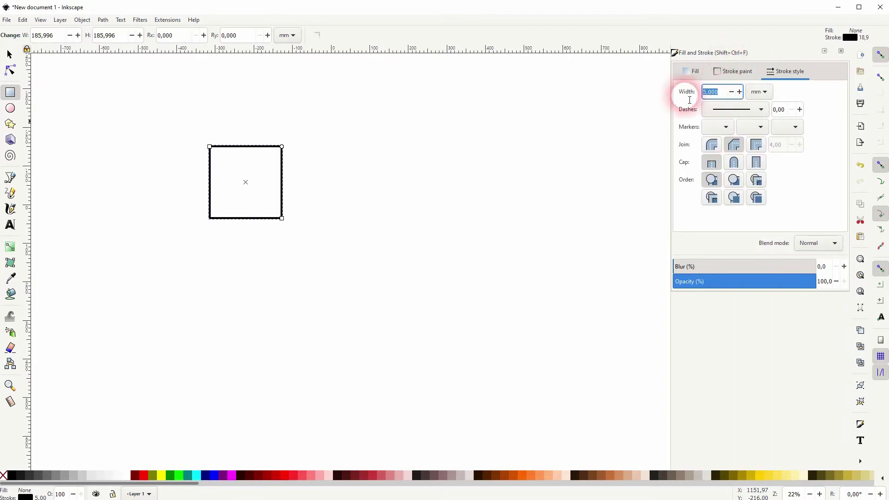
{"action": "type", "text": "10"}
{"action": "key", "text": "Return"}
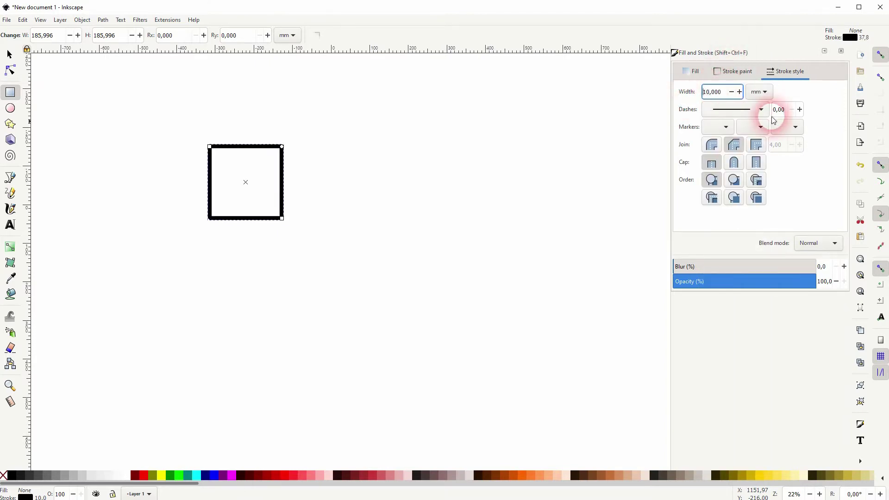
Duplicate the square into a corner-to-corner 3×3 grid and select all nine squares.
{"action": "left_click", "coordinate": [9, 54]}
{"action": "left_click_drag", "start_coordinate": [284, 179], "coordinate": [423, 175]}
{"action": "key", "text": "ctrl+d"}
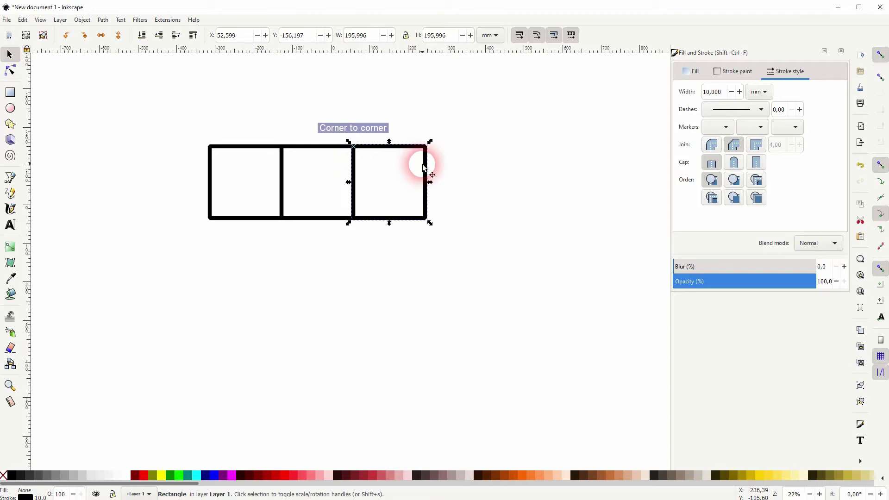
{"action": "left_click_drag", "start_coordinate": [168, 241], "coordinate": [508, 124]}
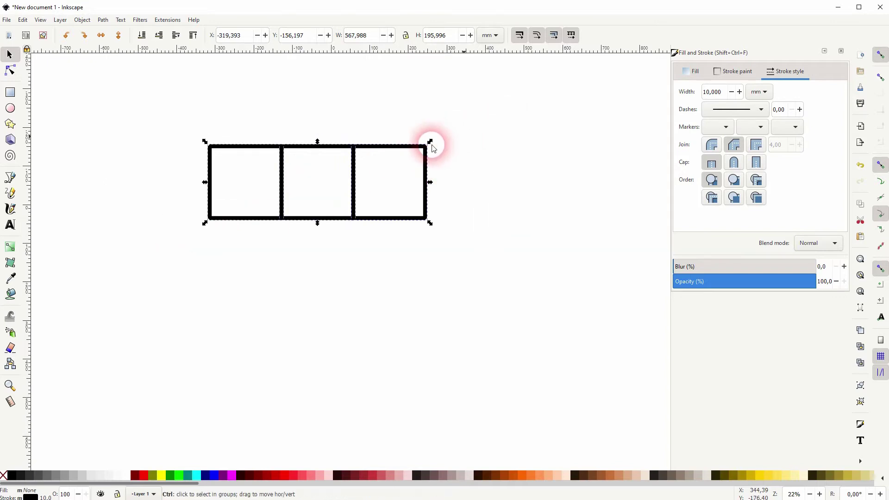
{"action": "key", "text": "ctrl+d"}
{"action": "left_click_drag", "start_coordinate": [426, 160], "coordinate": [429, 304]}
{"action": "key", "text": "ctrl+d"}
{"action": "left_click_drag", "start_coordinate": [139, 403], "coordinate": [457, 127]}
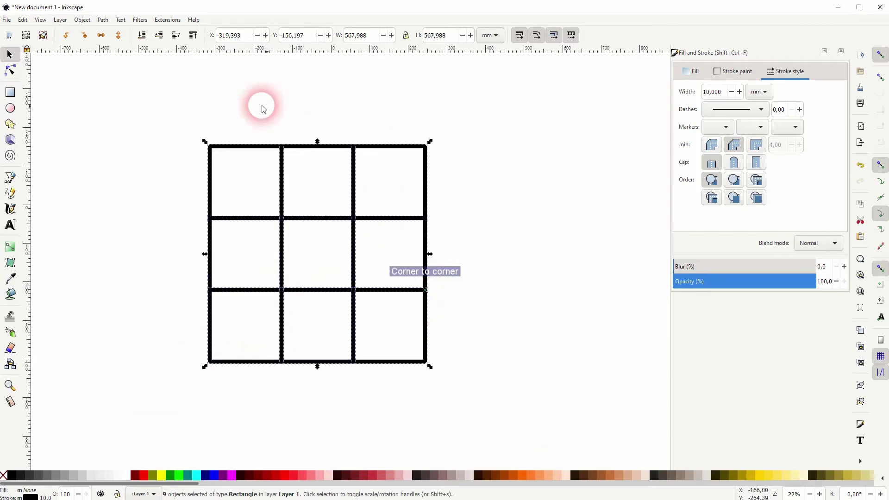
Combine the nine squares into one path and fillet all its nodes with Corners (Fillet/Chamfer).
{"action": "left_click", "coordinate": [110, 21]}
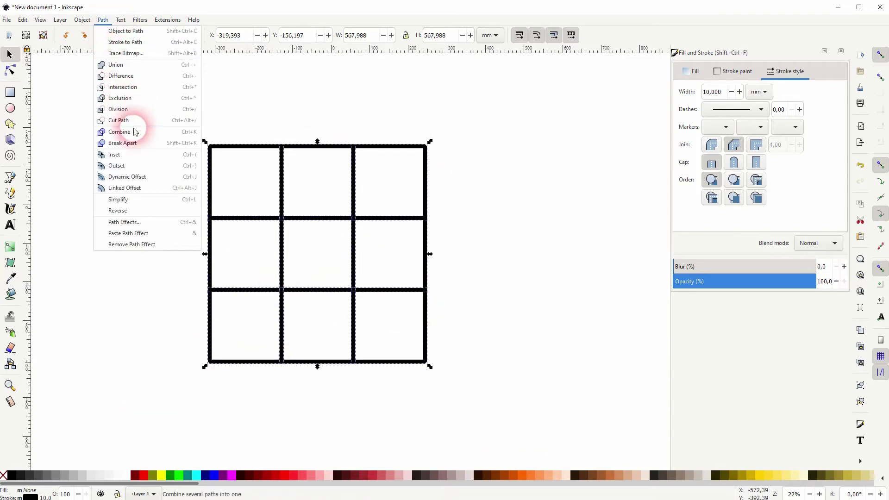
{"action": "left_click", "coordinate": [120, 132]}
{"action": "left_click", "coordinate": [103, 19]}
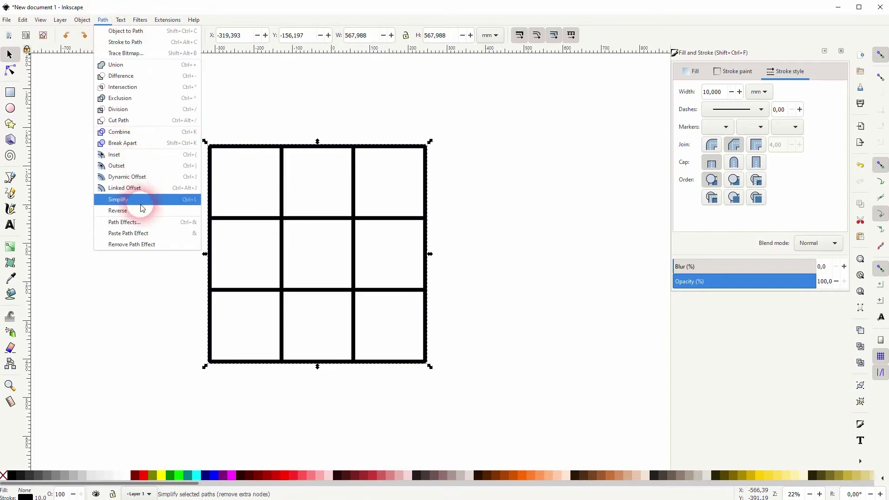
{"action": "left_click", "coordinate": [145, 224]}
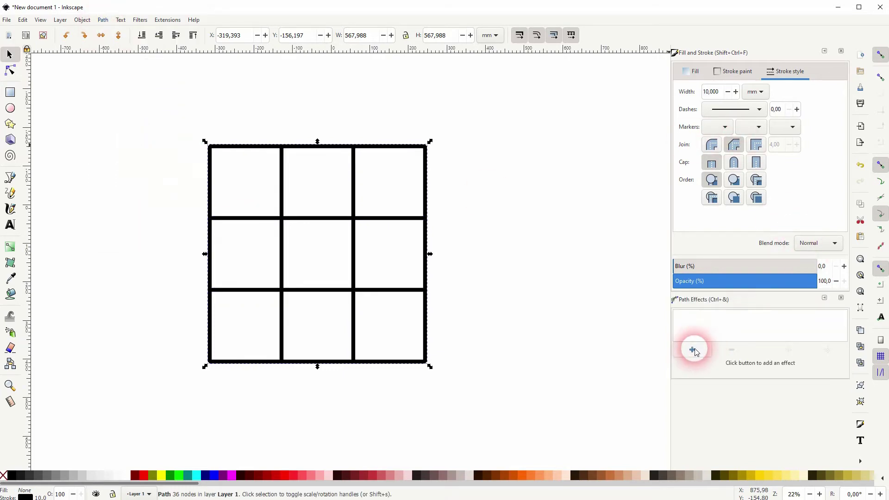
{"action": "left_click", "coordinate": [710, 344]}
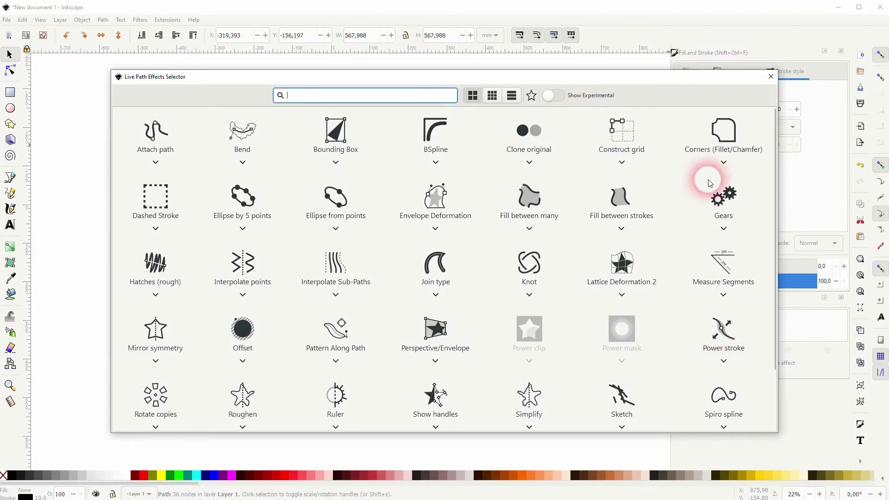
{"action": "left_click", "coordinate": [731, 135]}
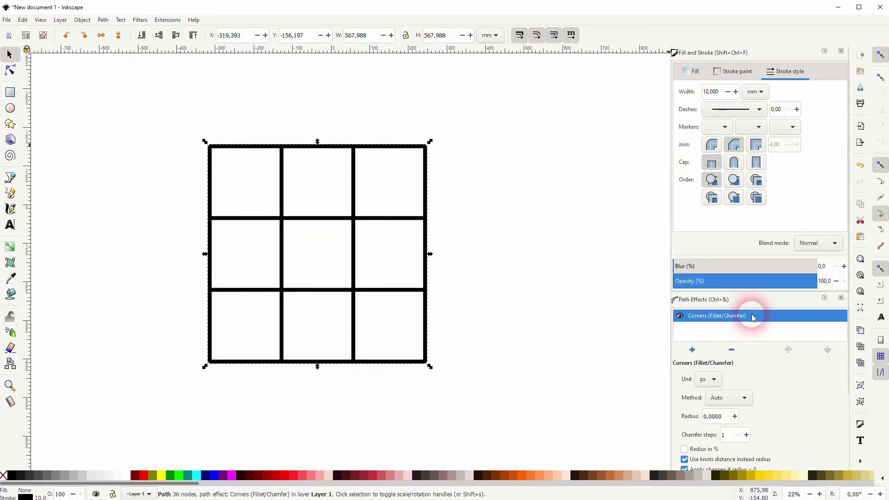
{"action": "scroll", "coordinate": [755, 352], "scroll_direction": "down", "scroll_amount": 4}
{"action": "left_click", "coordinate": [685, 399]}
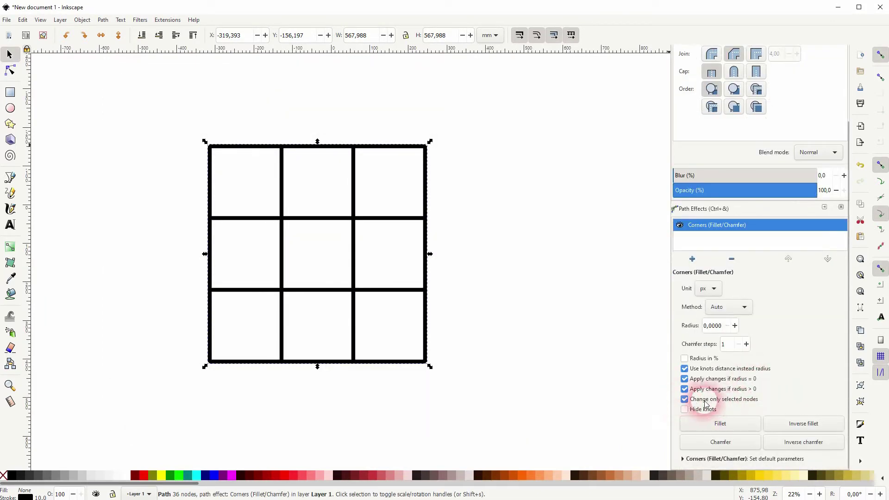
{"action": "left_click", "coordinate": [10, 71]}
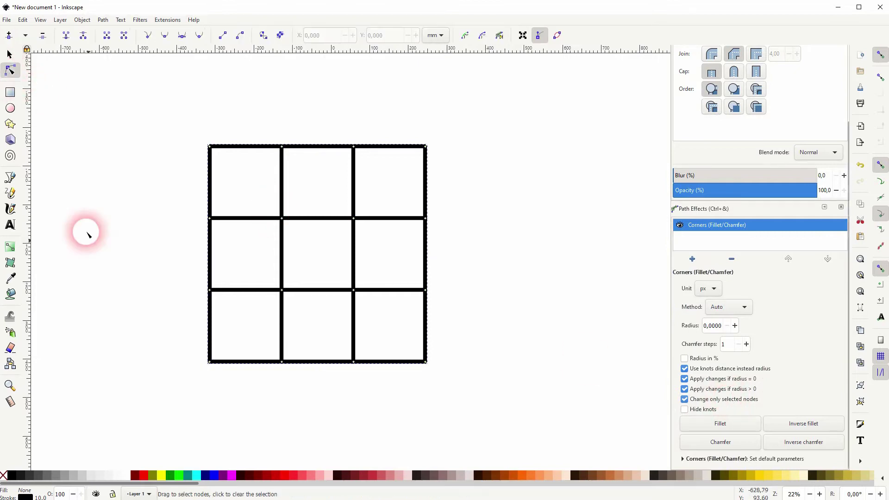
{"action": "left_click_drag", "start_coordinate": [134, 400], "coordinate": [455, 146]}
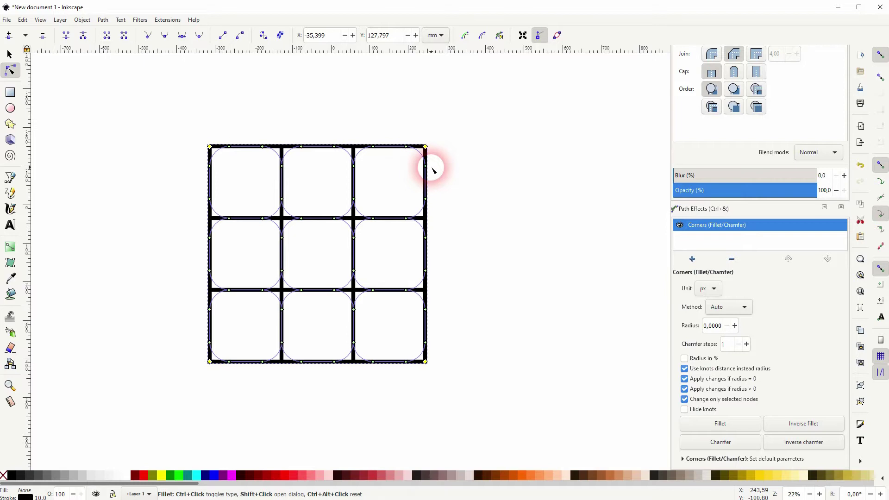
{"action": "left_click", "coordinate": [9, 55]}
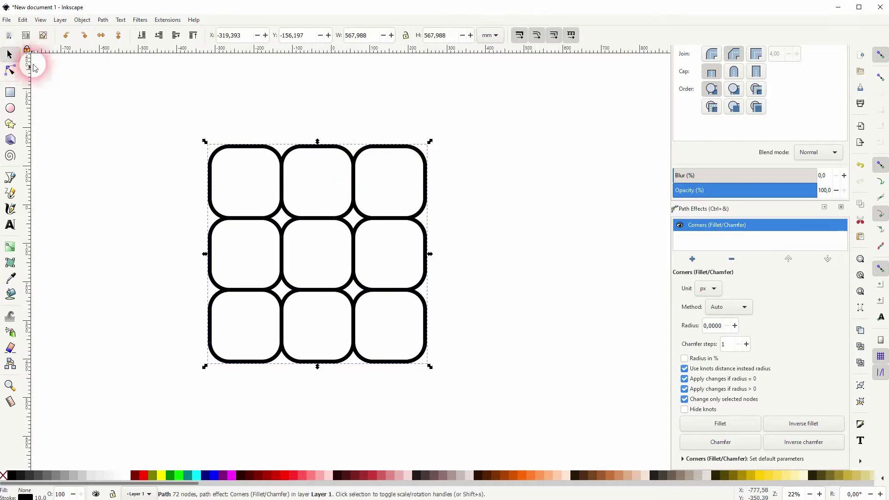
Give the rounded grid a flat red fill.
{"action": "left_click", "coordinate": [841, 207]}
{"action": "left_click", "coordinate": [692, 73]}
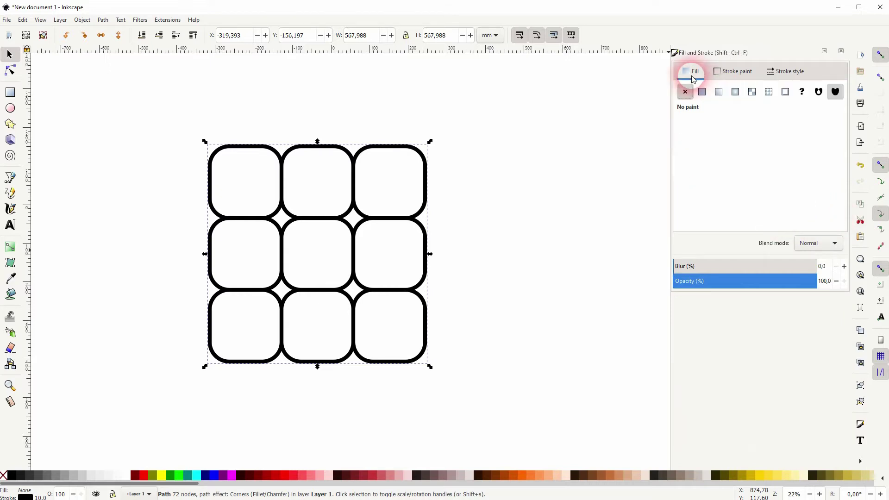
{"action": "left_click", "coordinate": [702, 91]}
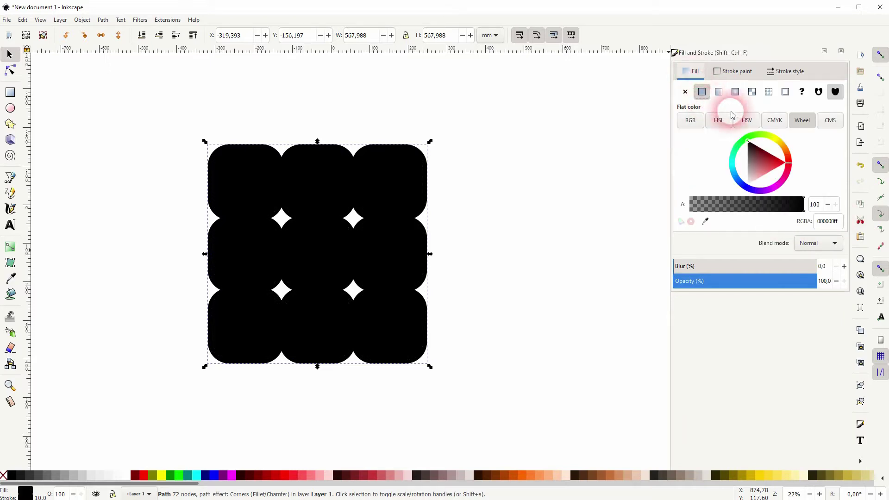
{"action": "left_click", "coordinate": [145, 476]}
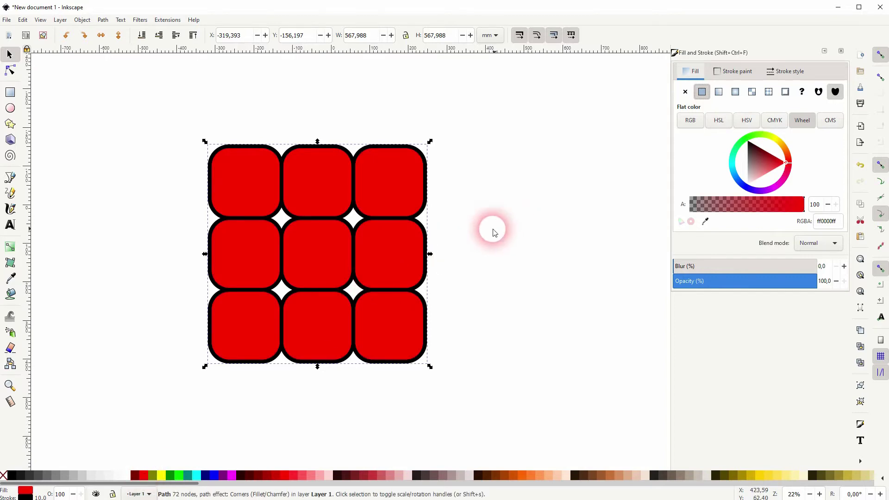
{"action": "left_click", "coordinate": [841, 51]}
Duplicate the grid twice to the right, filling the copies green and blue.
{"action": "left_click_drag", "start_coordinate": [165, 389], "coordinate": [510, 103]}
{"action": "key", "text": "ctrl+d"}
{"action": "left_click_drag", "start_coordinate": [250, 175], "coordinate": [483, 175]}
{"action": "left_click", "coordinate": [179, 476]}
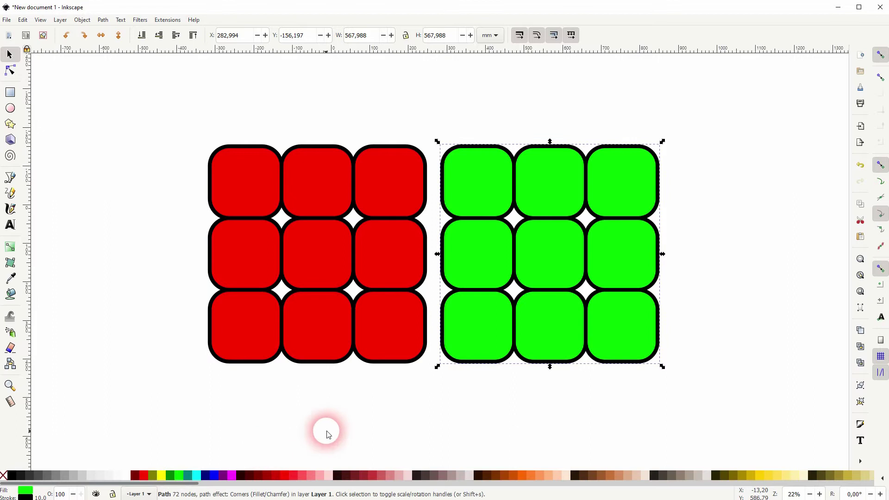
{"action": "key", "text": "ctrl+d"}
{"action": "left_click_drag", "start_coordinate": [497, 204], "coordinate": [727, 204]}
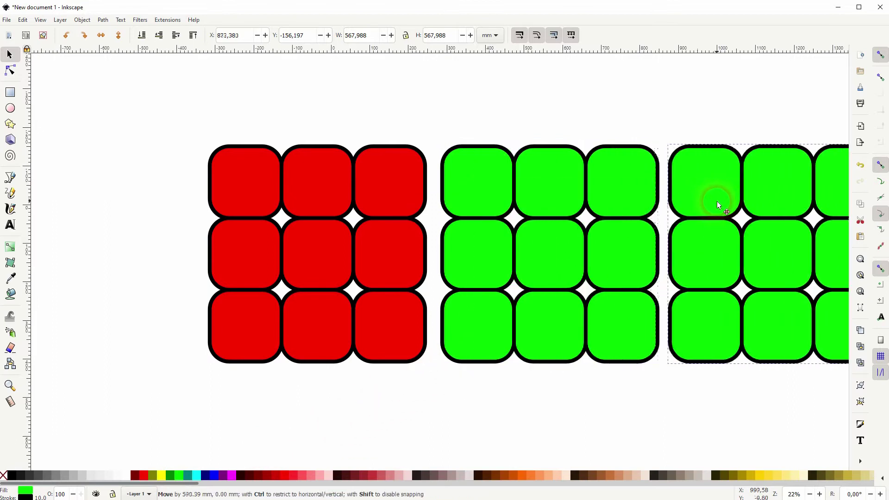
{"action": "left_click", "coordinate": [214, 476]}
{"action": "scroll", "coordinate": [602, 374], "scroll_direction": "right", "scroll_amount": 5}
{"action": "scroll", "coordinate": [560, 373], "scroll_direction": "down", "scroll_amount": 1}
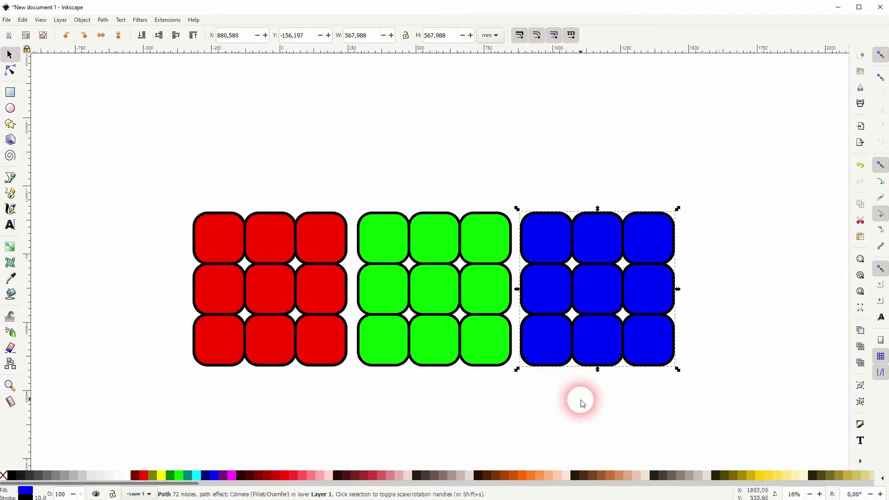
{"action": "left_click", "coordinate": [612, 375]}
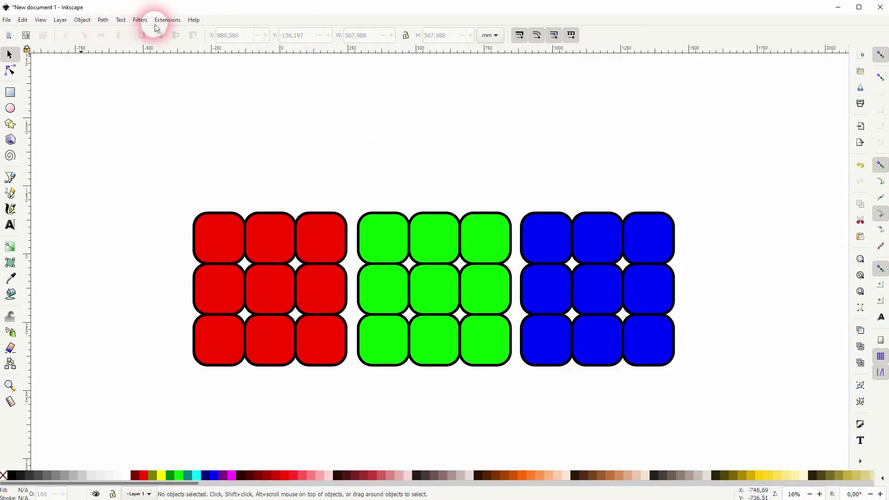
Open the 3D Polyhedron extension and keep Cube as the shape.
{"action": "left_click", "coordinate": [160, 20]}
{"action": "mouse_move", "coordinate": [230, 172]}
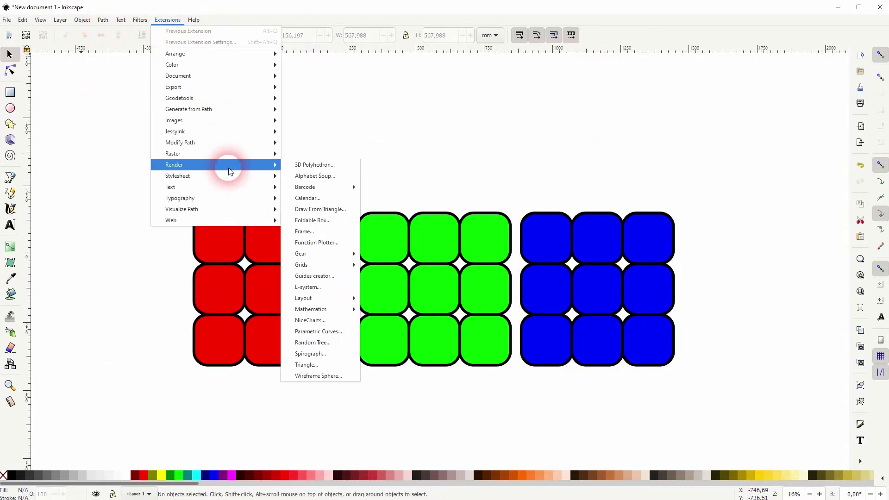
{"action": "left_click", "coordinate": [314, 165]}
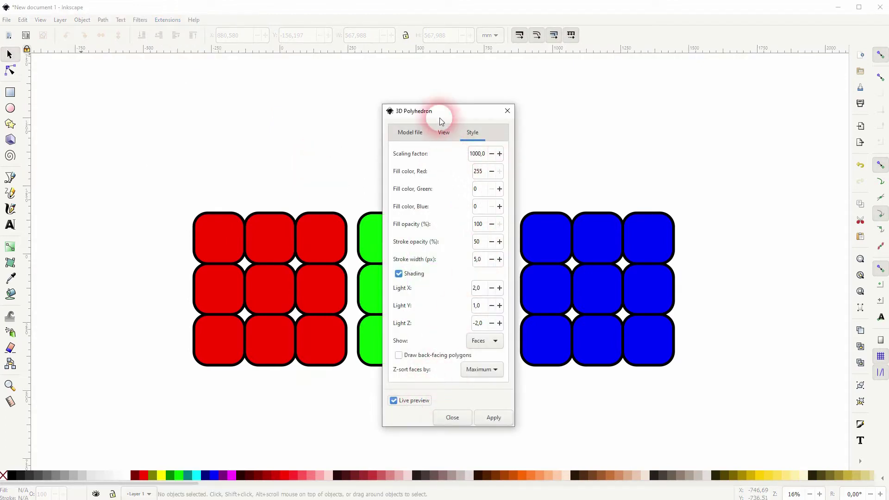
{"action": "left_click_drag", "start_coordinate": [439, 115], "coordinate": [696, 120]}
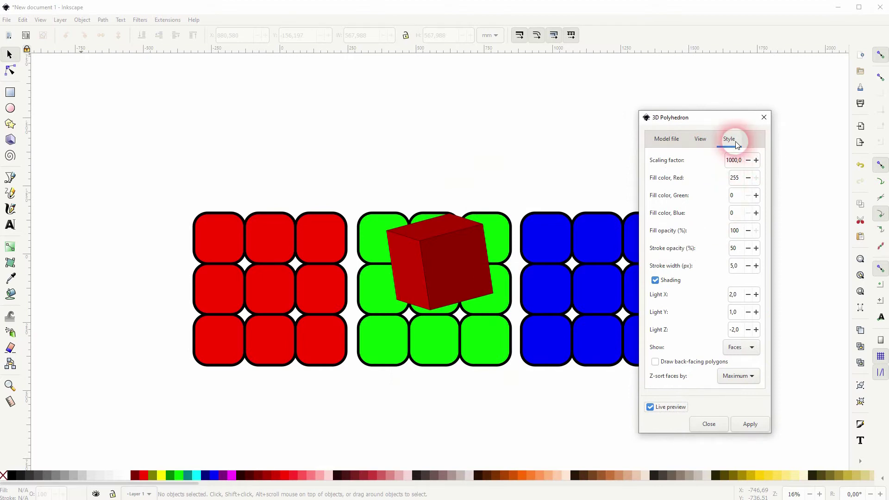
{"action": "left_click", "coordinate": [666, 139]}
{"action": "left_click", "coordinate": [702, 161]}
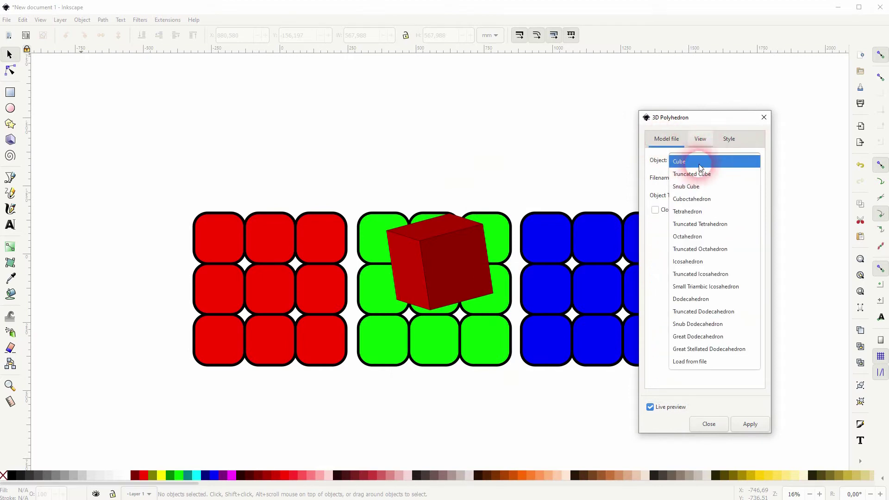
{"action": "left_click", "coordinate": [701, 163]}
Set the view rotations to X 30°, Y 25° and Z 30°, then apply the cube.
{"action": "left_click", "coordinate": [701, 139]}
{"action": "left_click", "coordinate": [740, 178]}
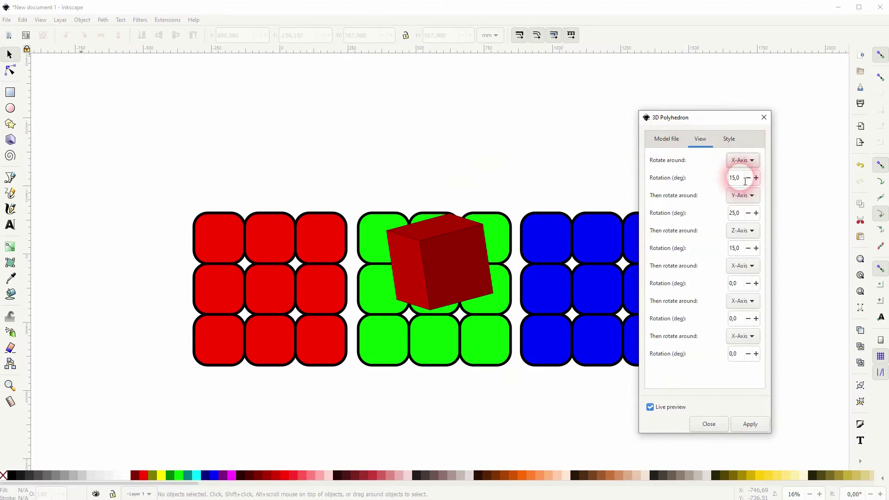
{"action": "left_click_drag", "start_coordinate": [745, 181], "coordinate": [717, 180]}
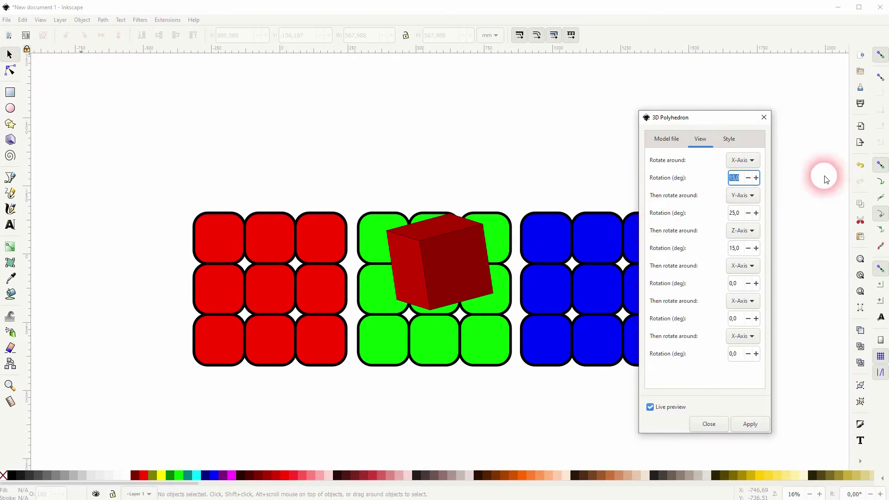
{"action": "type", "text": "50"}
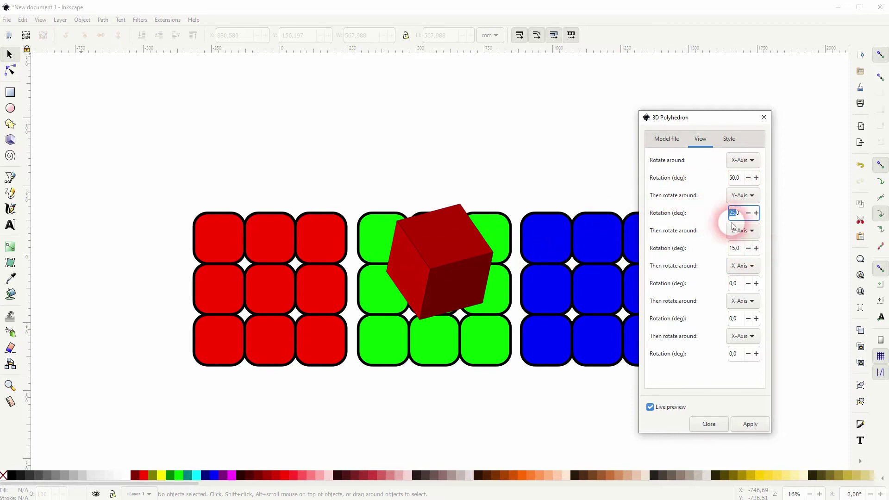
{"action": "double_click", "coordinate": [745, 249]}
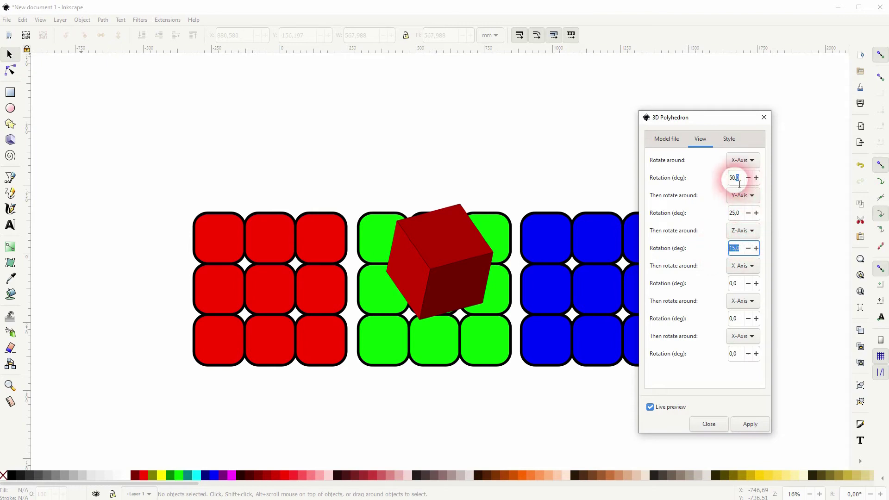
{"action": "double_click", "coordinate": [740, 184]}
{"action": "double_click", "coordinate": [745, 251]}
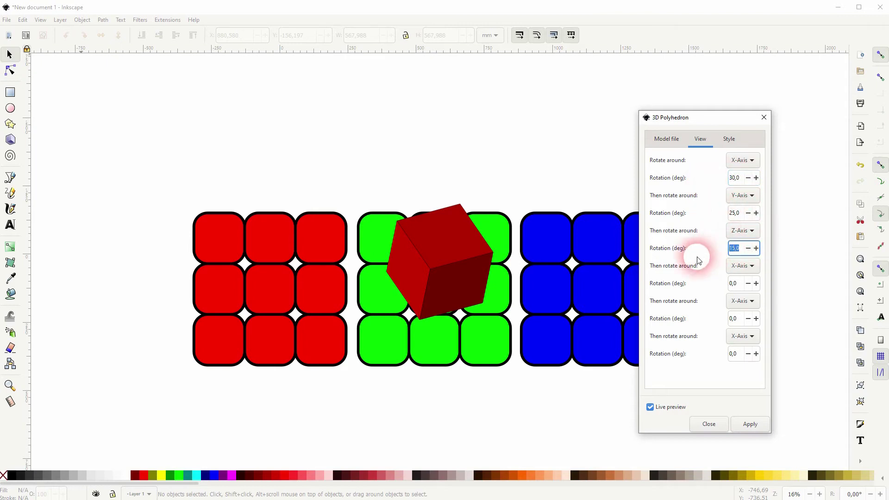
{"action": "type", "text": "30"}
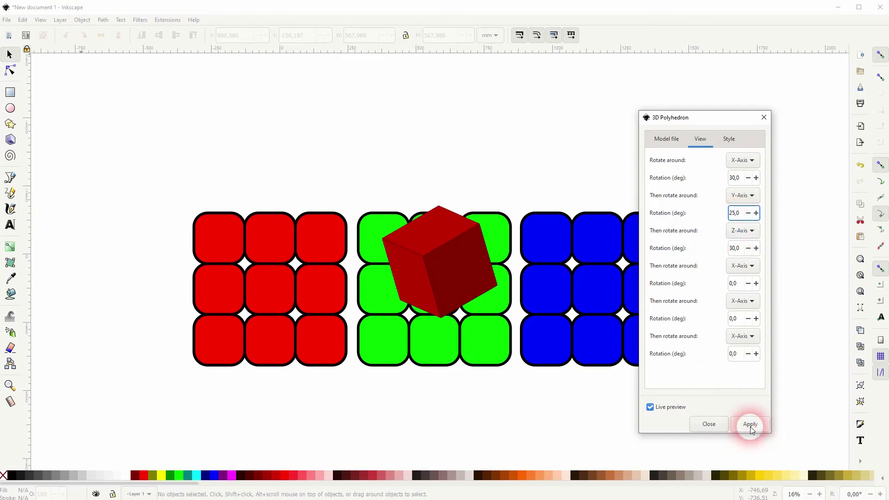
{"action": "left_click", "coordinate": [750, 426]}
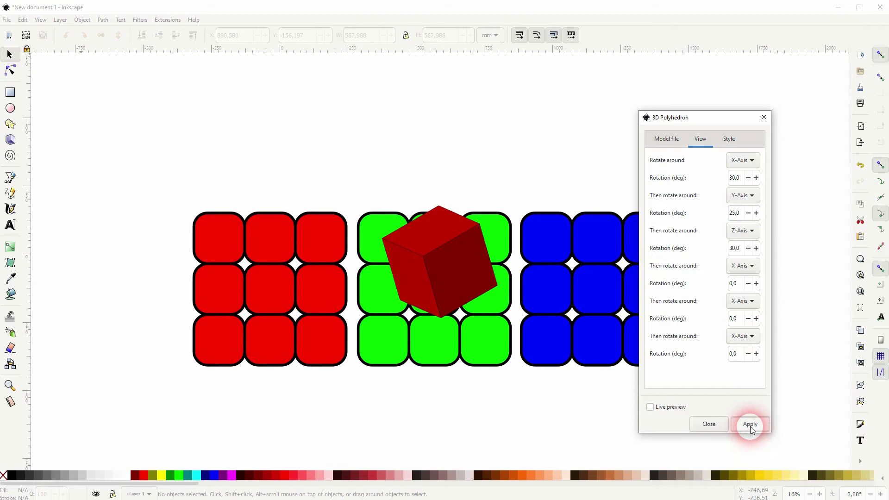
Enlarge the red cube and lower it to the bottom of the stack.
{"action": "left_click", "coordinate": [765, 118]}
{"action": "left_click_drag", "start_coordinate": [431, 262], "coordinate": [462, 262]}
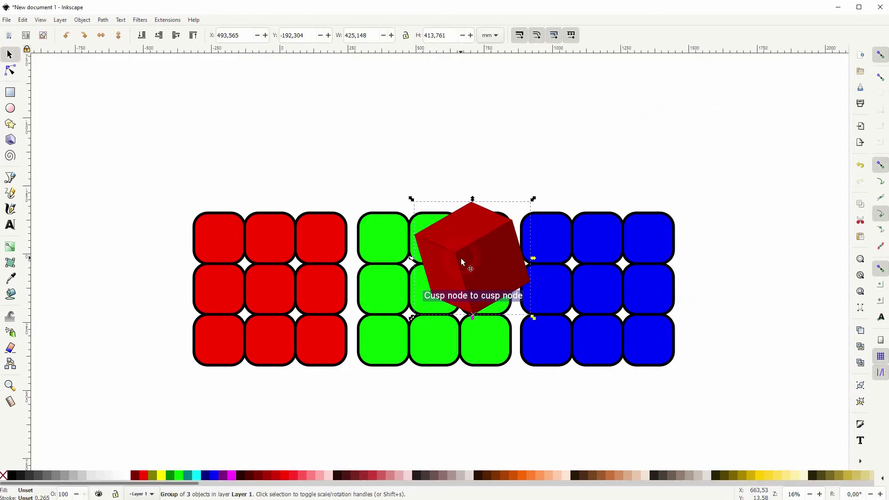
{"action": "left_click_drag", "start_coordinate": [534, 263], "coordinate": [578, 258]}
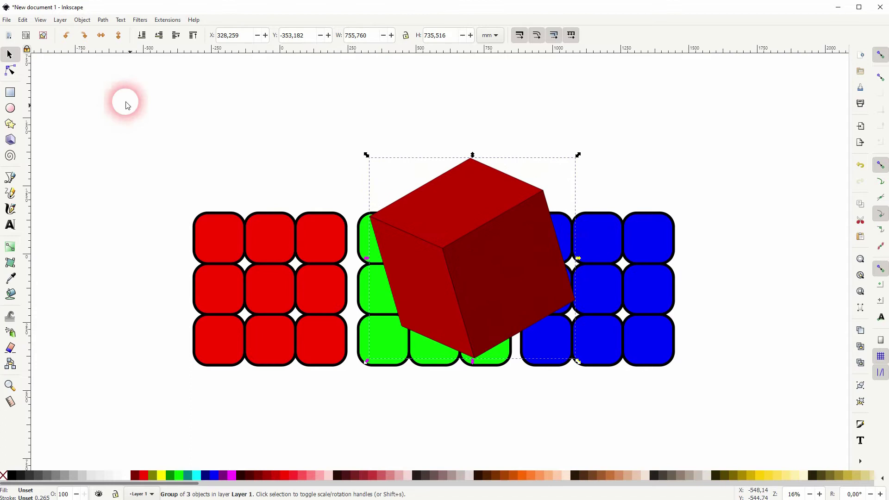
{"action": "left_click", "coordinate": [143, 35]}
{"action": "left_click_drag", "start_coordinate": [514, 174], "coordinate": [475, 82]}
Place the cube above the three grids and select the red tile grid.
{"action": "scroll", "coordinate": [480, 174], "scroll_direction": "up", "scroll_amount": 4}
{"action": "left_click_drag", "start_coordinate": [483, 213], "coordinate": [475, 135]}
{"action": "left_click", "coordinate": [634, 183]}
{"action": "left_click", "coordinate": [466, 287]}
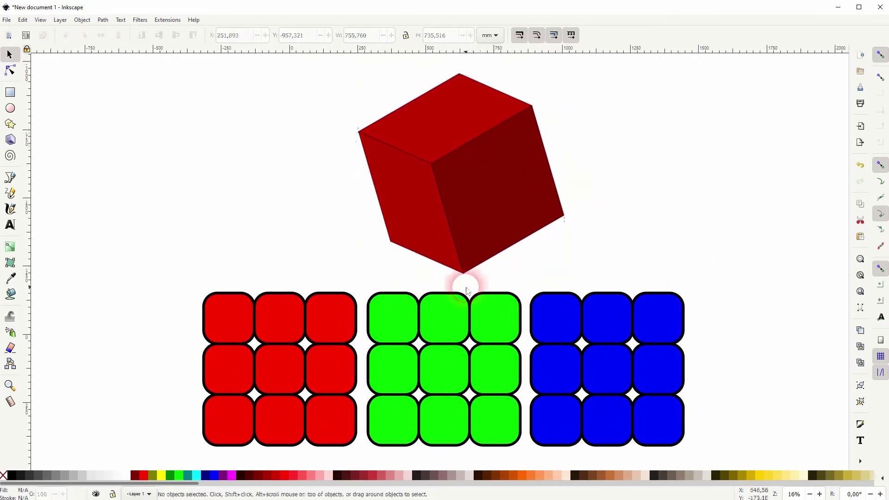
{"action": "left_click", "coordinate": [266, 378]}
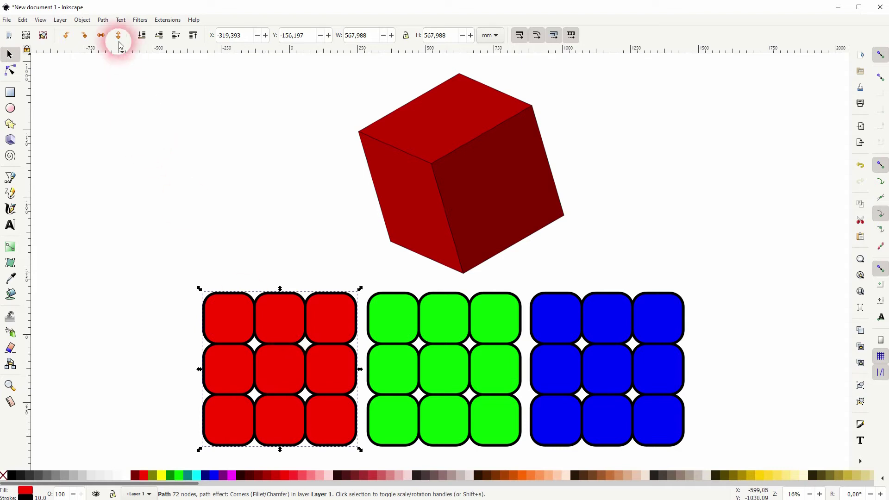
{"action": "left_click", "coordinate": [102, 20]}
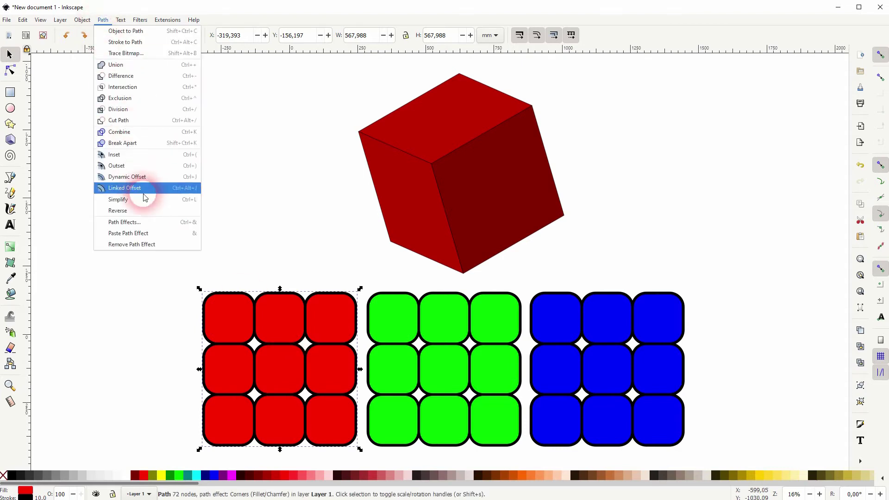
Add a Perspective/Envelope path effect to the red tile grid.
{"action": "left_click", "coordinate": [145, 224]}
{"action": "left_click", "coordinate": [776, 154]}
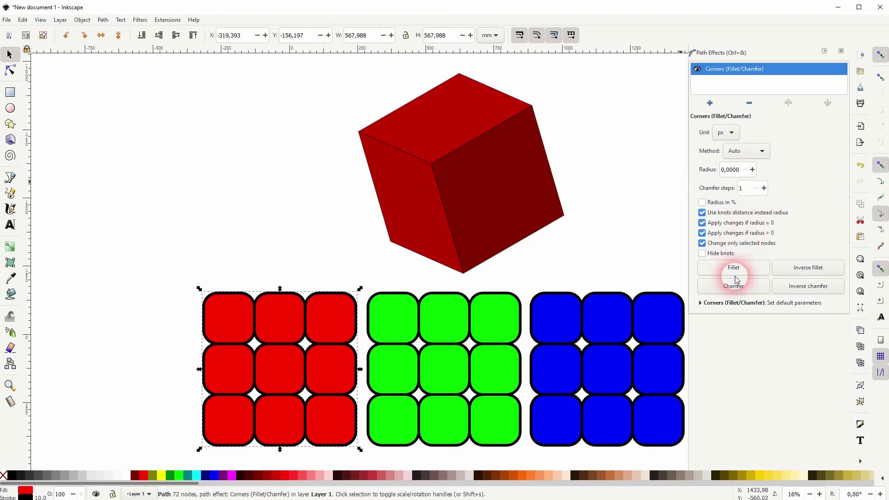
{"action": "left_click", "coordinate": [710, 105]}
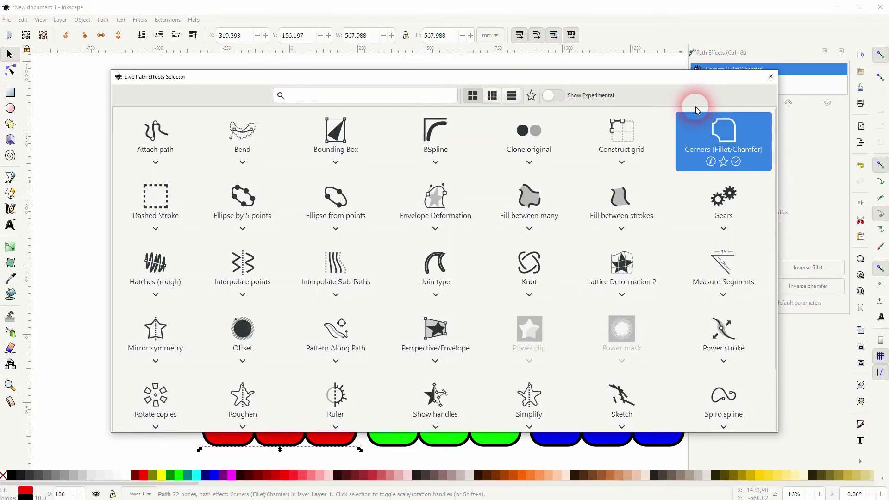
{"action": "left_click", "coordinate": [436, 355]}
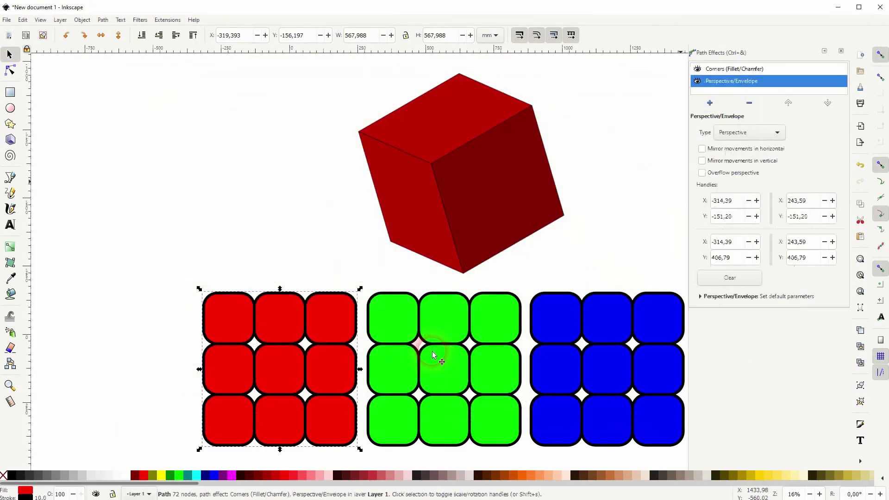
Drag the red grid's envelope corners onto the cube's top-face corners.
{"action": "left_click", "coordinate": [10, 71]}
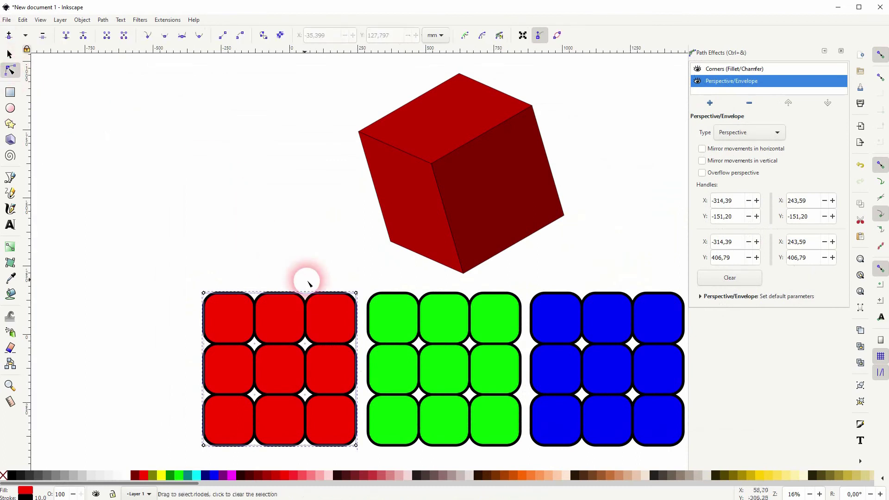
{"action": "left_click_drag", "start_coordinate": [356, 294], "coordinate": [459, 73]}
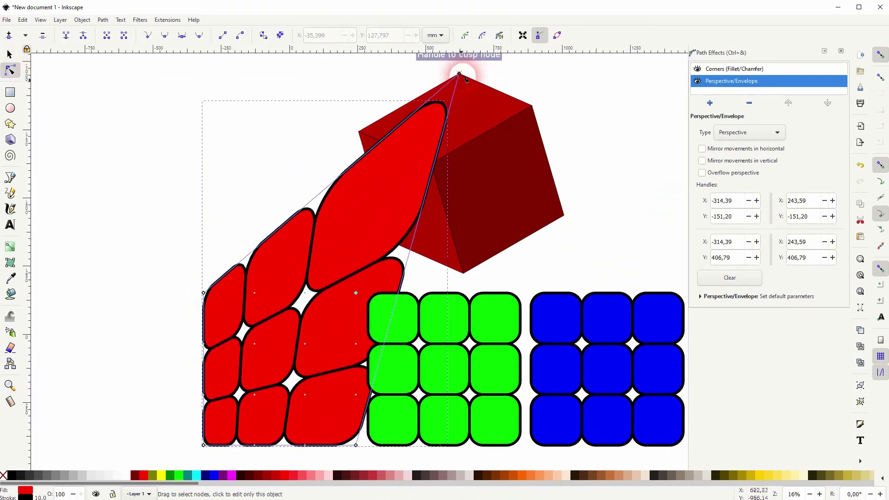
{"action": "left_click_drag", "start_coordinate": [357, 445], "coordinate": [530, 106]}
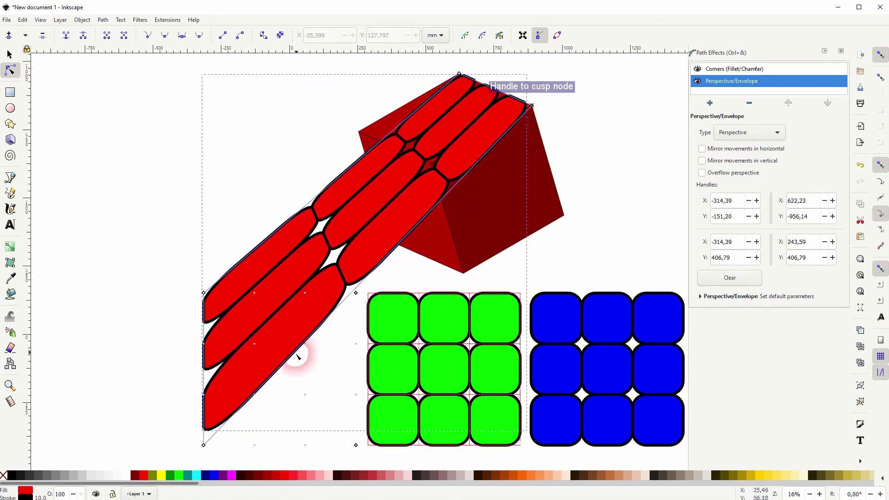
{"action": "left_click_drag", "start_coordinate": [204, 446], "coordinate": [360, 138]}
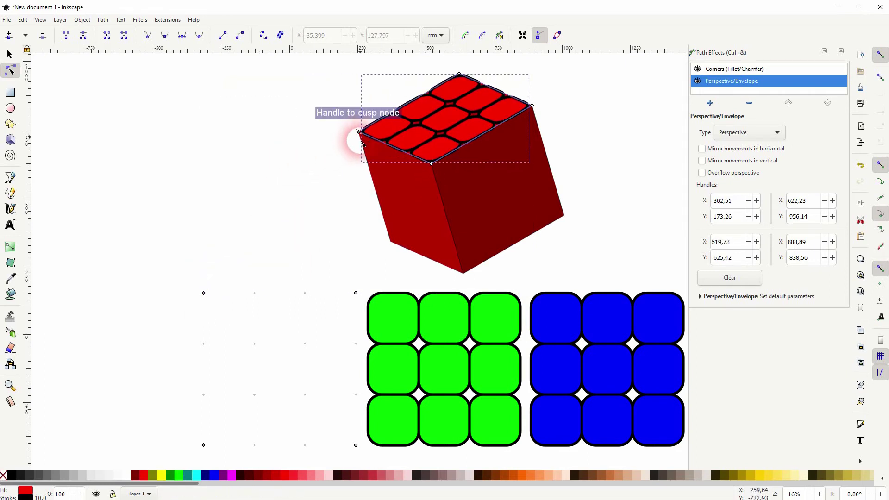
{"action": "left_click", "coordinate": [11, 54]}
{"action": "left_click", "coordinate": [200, 162]}
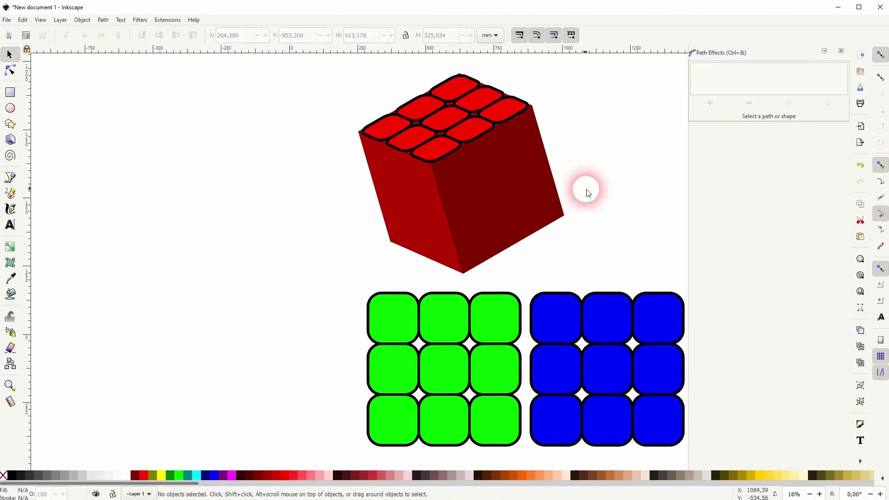
Select the green tile grid and add a Perspective/Envelope effect to it.
{"action": "mouse_move", "coordinate": [587, 189]}
{"action": "left_mouse_down"}
{"action": "mouse_move", "coordinate": [449, 214]}
{"action": "mouse_move", "coordinate": [391, 180]}
{"action": "left_mouse_up"}
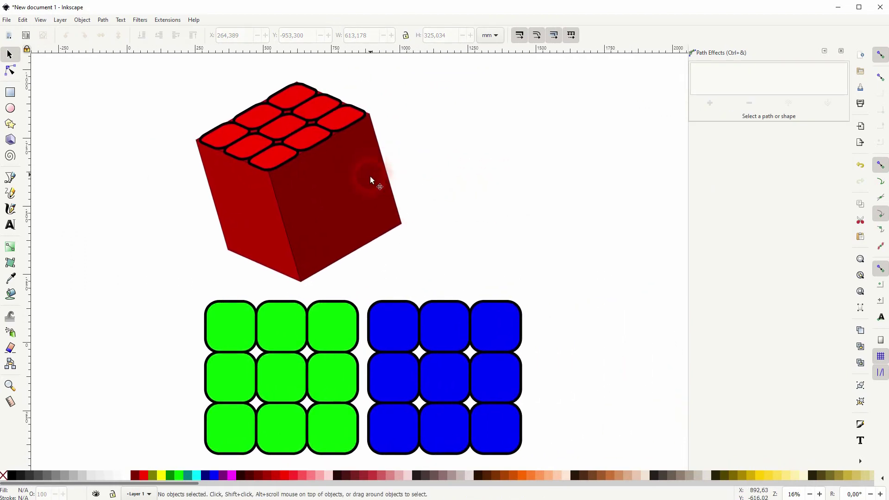
{"action": "left_click_drag", "start_coordinate": [178, 287], "coordinate": [266, 351]}
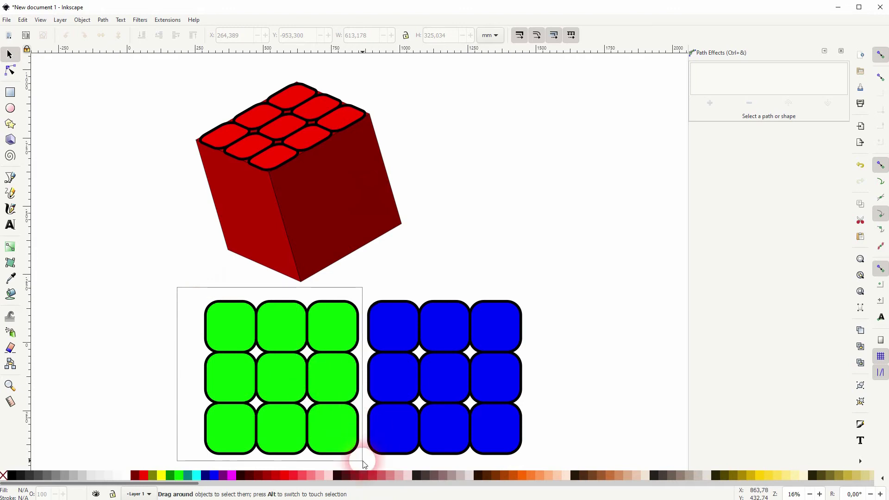
{"action": "left_click_drag", "start_coordinate": [363, 465], "coordinate": [365, 464]}
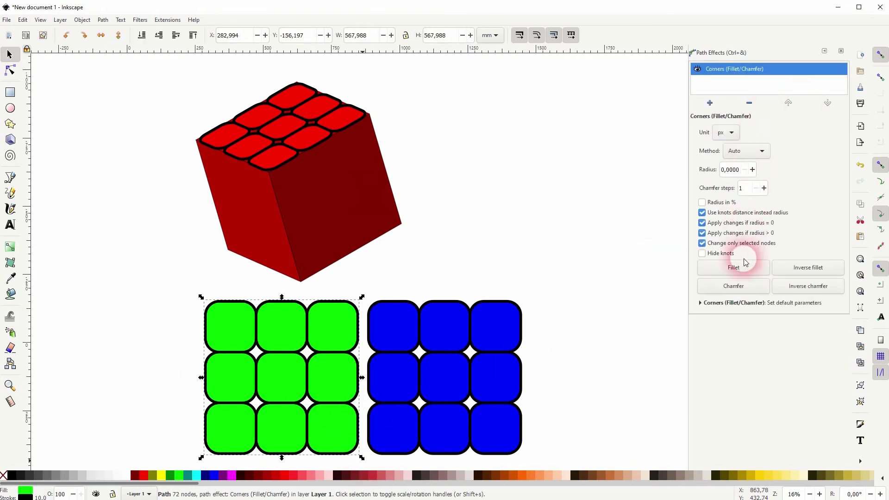
{"action": "left_click", "coordinate": [710, 103]}
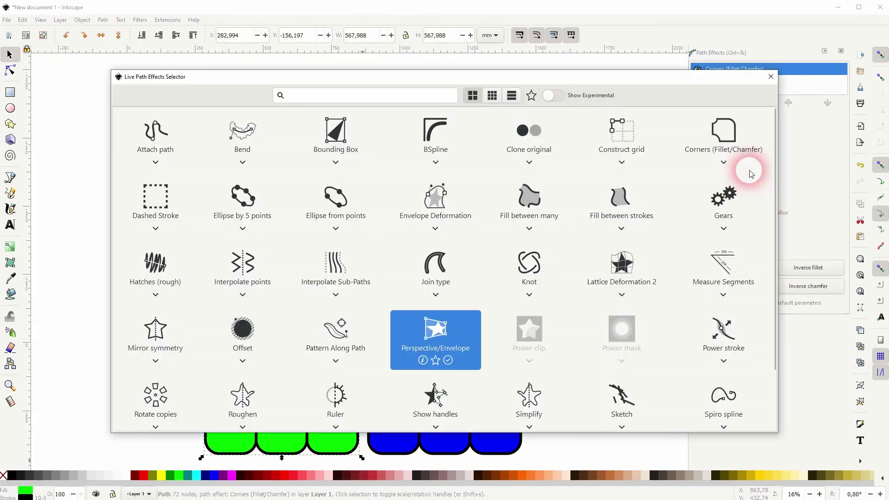
{"action": "left_click", "coordinate": [451, 328]}
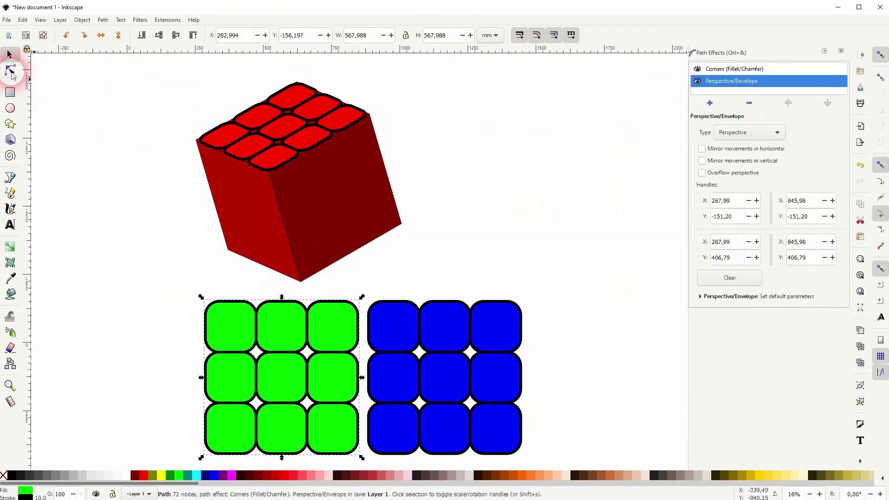
Drag the green grid's four envelope corners onto the cube's left-face corners.
{"action": "left_click", "coordinate": [10, 70]}
{"action": "left_click_drag", "start_coordinate": [206, 303], "coordinate": [196, 141]}
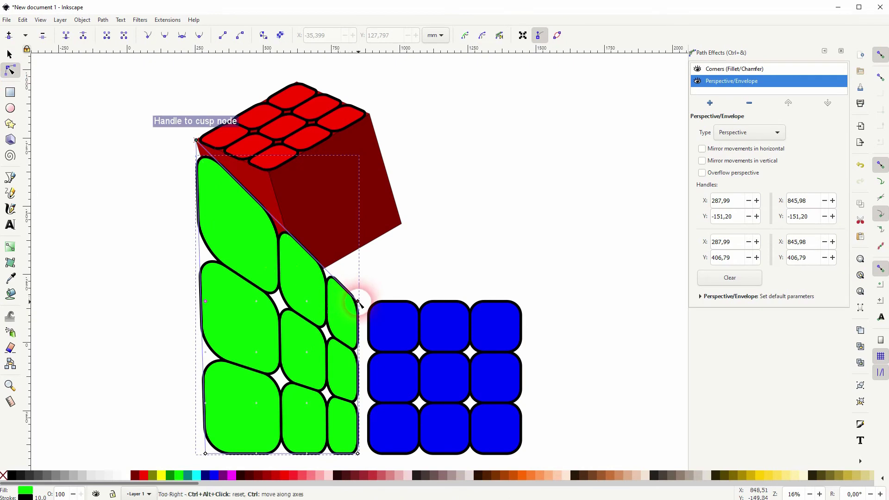
{"action": "left_click_drag", "start_coordinate": [359, 304], "coordinate": [269, 175]}
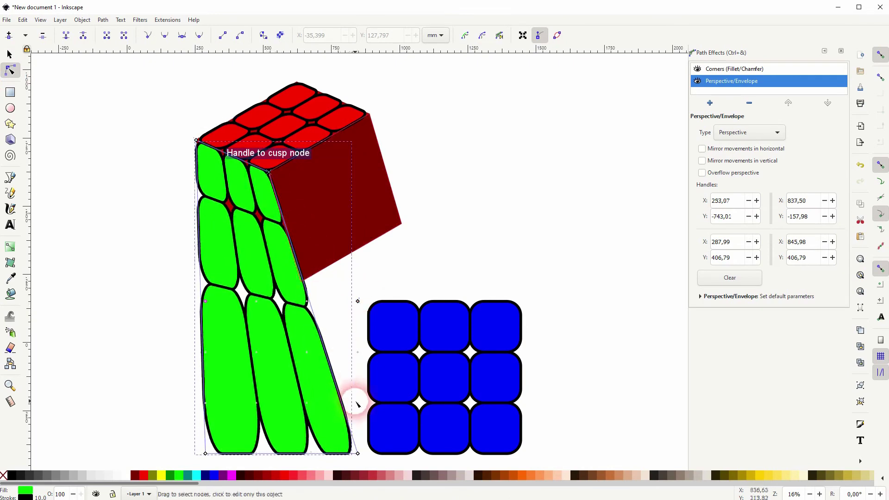
{"action": "left_click_drag", "start_coordinate": [358, 453], "coordinate": [302, 282]}
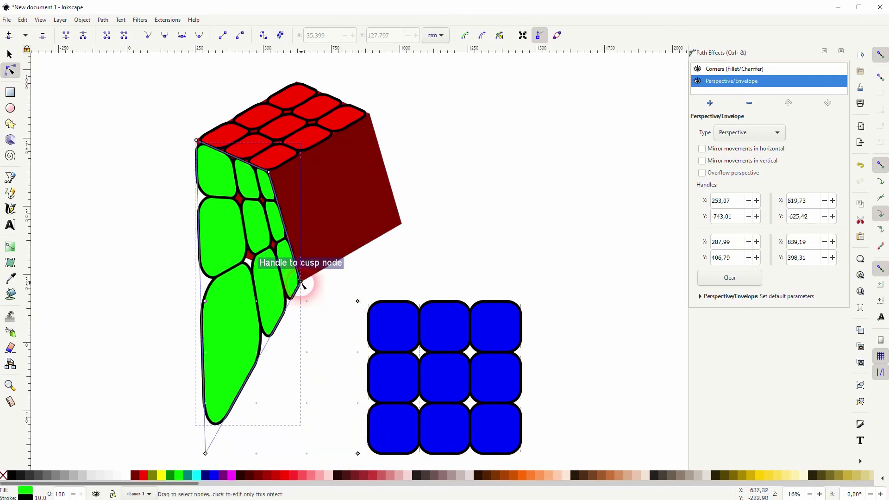
{"action": "left_click_drag", "start_coordinate": [201, 401], "coordinate": [227, 250]}
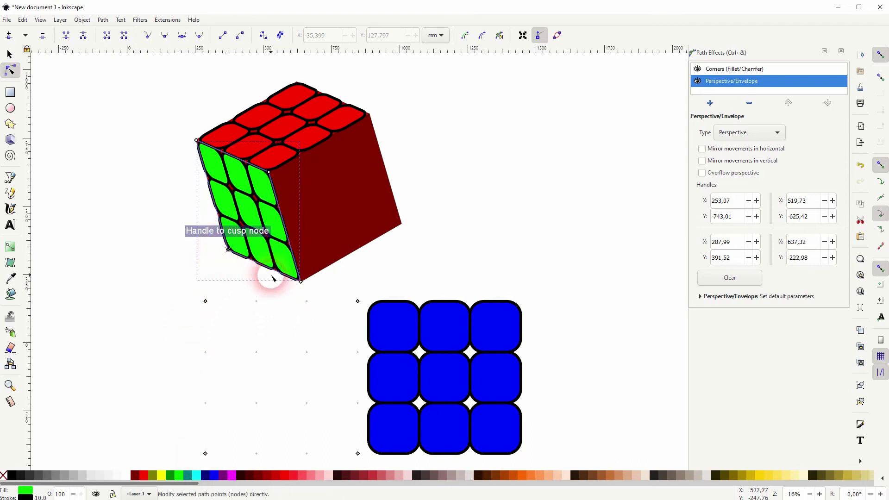
{"action": "left_click", "coordinate": [11, 55]}
Select the blue tile grid and add a Perspective/Envelope effect.
{"action": "left_click", "coordinate": [408, 325]}
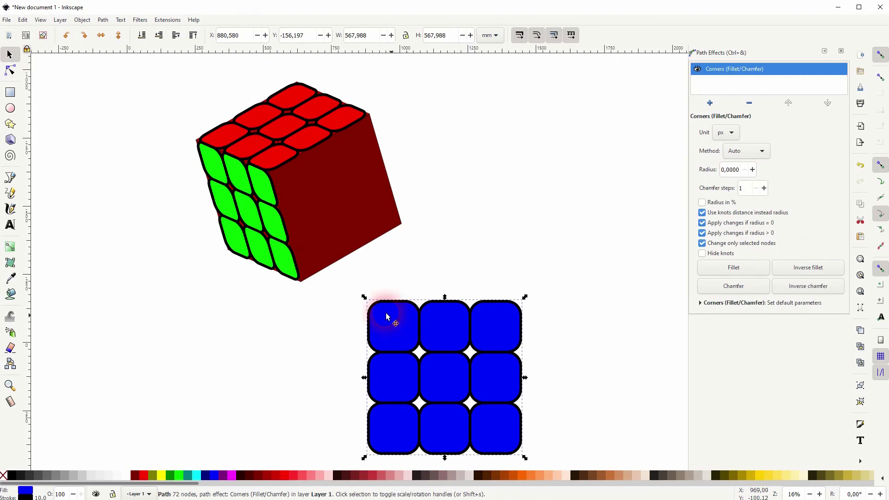
{"action": "left_click", "coordinate": [709, 102]}
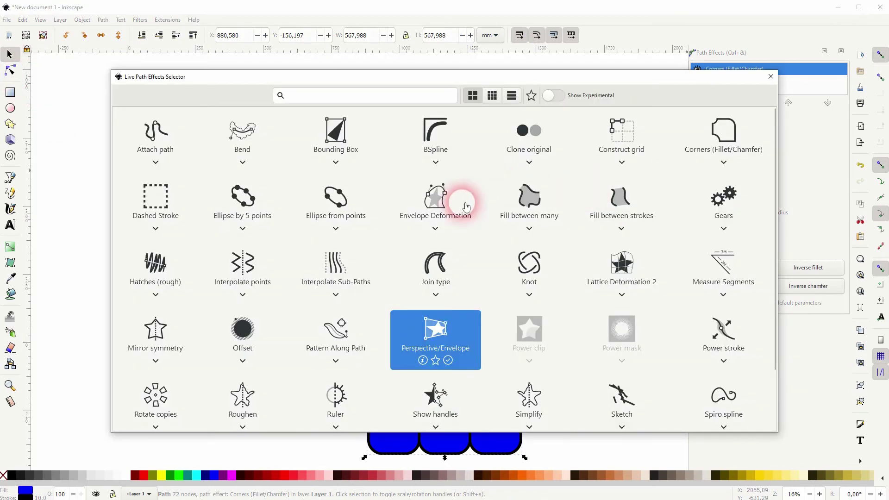
{"action": "left_click", "coordinate": [97, 109]}
Drag the blue grid's four envelope corners onto the cube's right-face corners.
{"action": "left_click", "coordinate": [10, 70]}
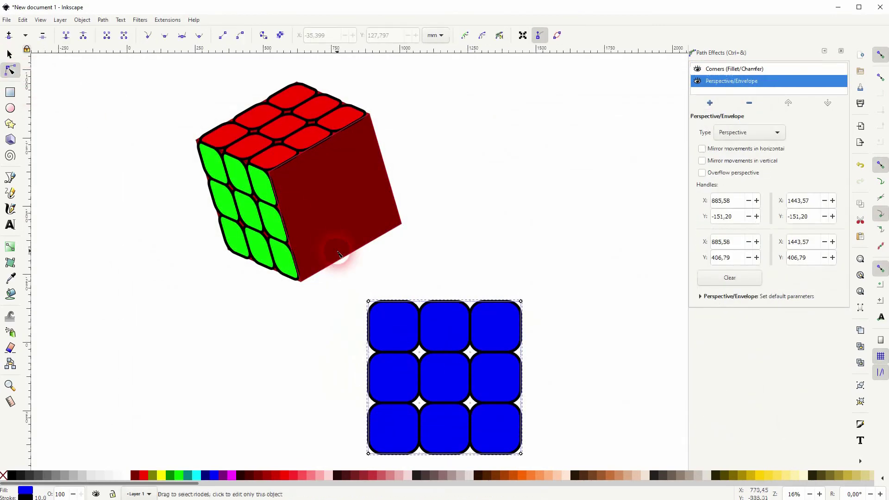
{"action": "left_click_drag", "start_coordinate": [369, 303], "coordinate": [268, 173]}
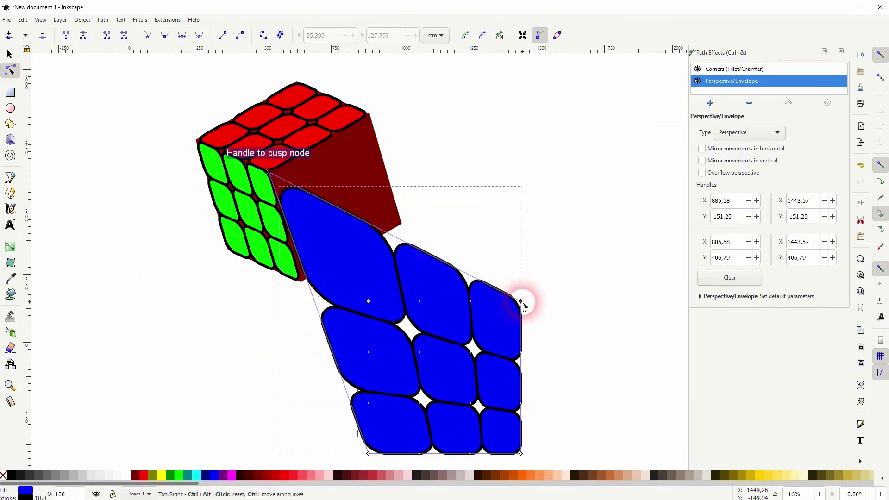
{"action": "left_click_drag", "start_coordinate": [521, 302], "coordinate": [369, 115]}
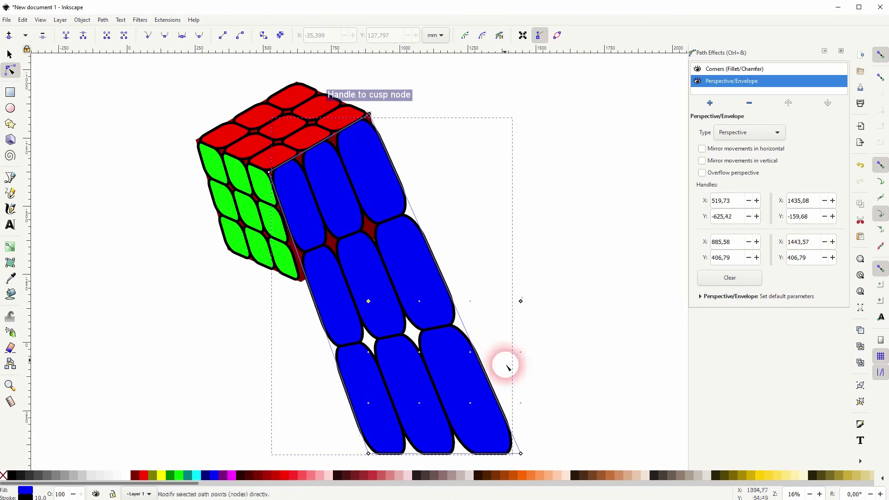
{"action": "left_click_drag", "start_coordinate": [521, 453], "coordinate": [402, 224]}
{"action": "left_click", "coordinate": [368, 453]}
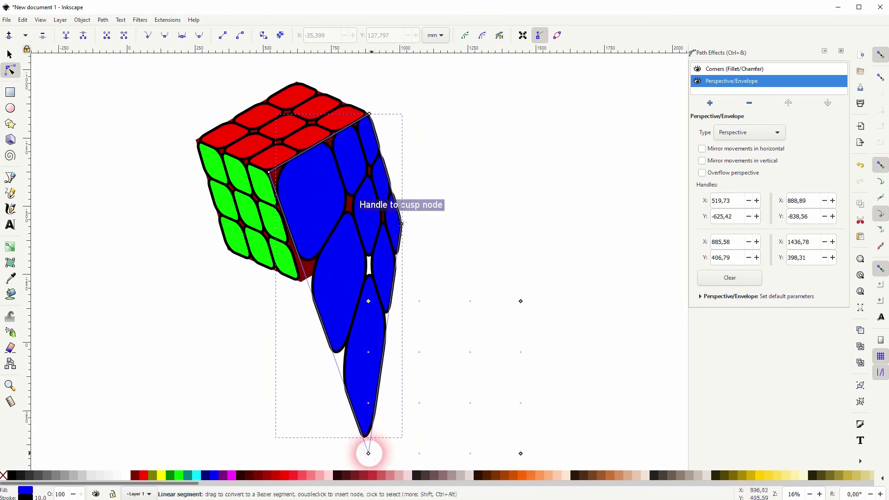
{"action": "left_click_drag", "start_coordinate": [368, 453], "coordinate": [301, 283]}
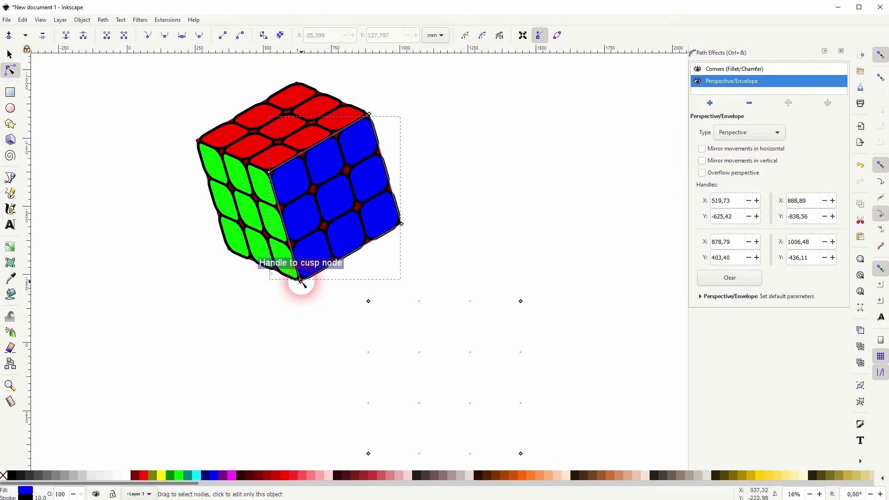
Delete the dark red polyhedron block behind the tiles, leaving white gaps between them.
{"action": "left_click", "coordinate": [9, 55]}
{"action": "left_click", "coordinate": [114, 216]}
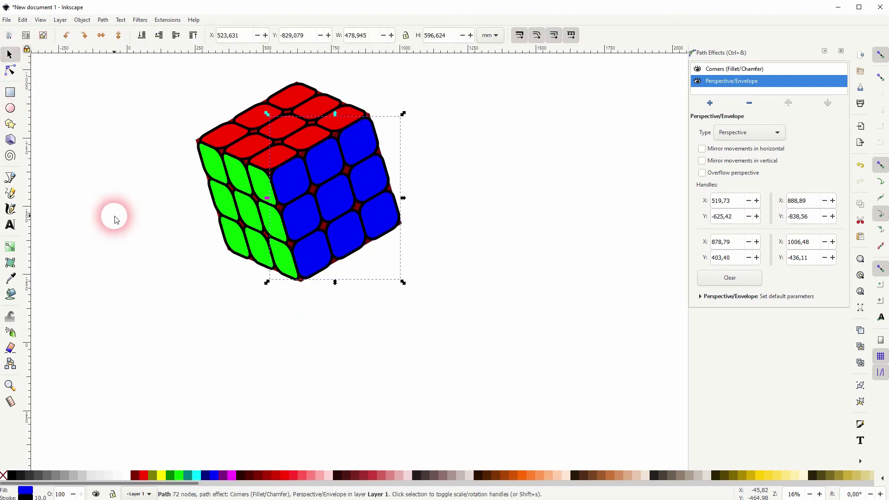
{"action": "left_click", "coordinate": [166, 207]}
{"action": "scroll", "coordinate": [259, 188], "scroll_direction": "up", "scroll_amount": 4}
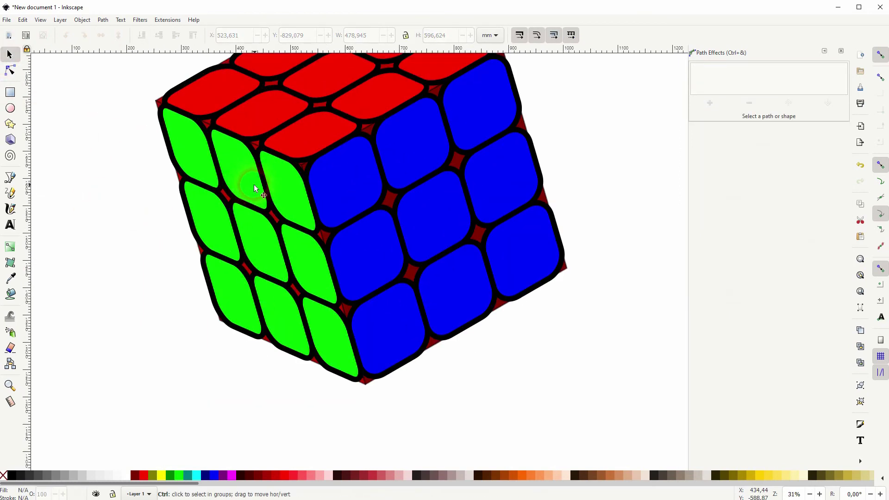
{"action": "scroll", "coordinate": [522, 211], "scroll_direction": "up", "scroll_amount": 4}
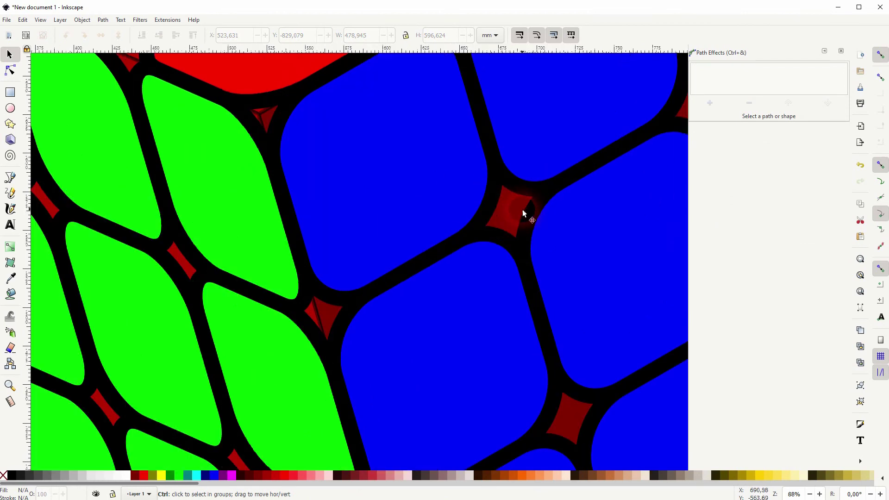
{"action": "left_click", "coordinate": [499, 210]}
{"action": "key", "text": "Delete"}
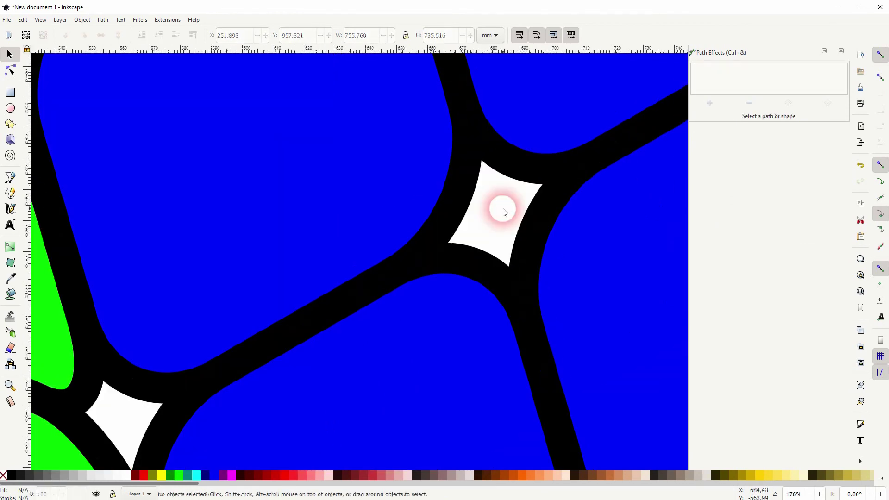
{"action": "scroll", "coordinate": [449, 215], "scroll_direction": "down", "scroll_amount": 5}
{"action": "scroll", "coordinate": [447, 219], "scroll_direction": "down", "scroll_amount": 2}
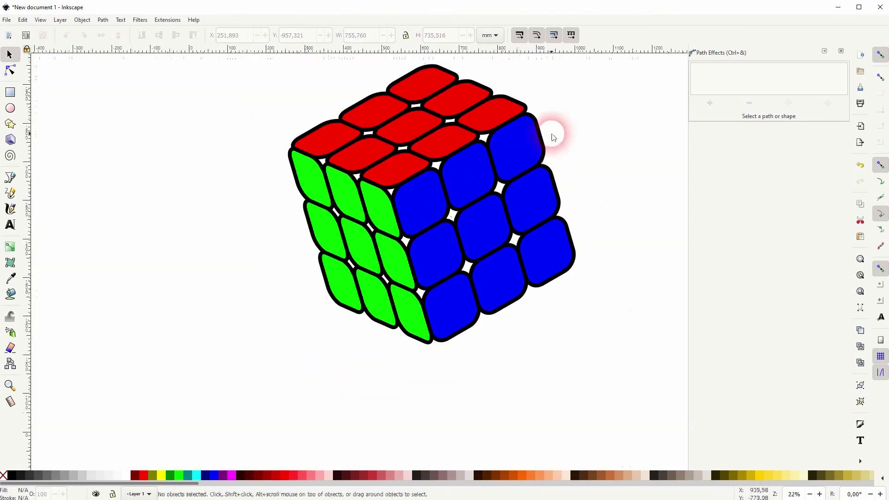
{"action": "left_click", "coordinate": [842, 50]}
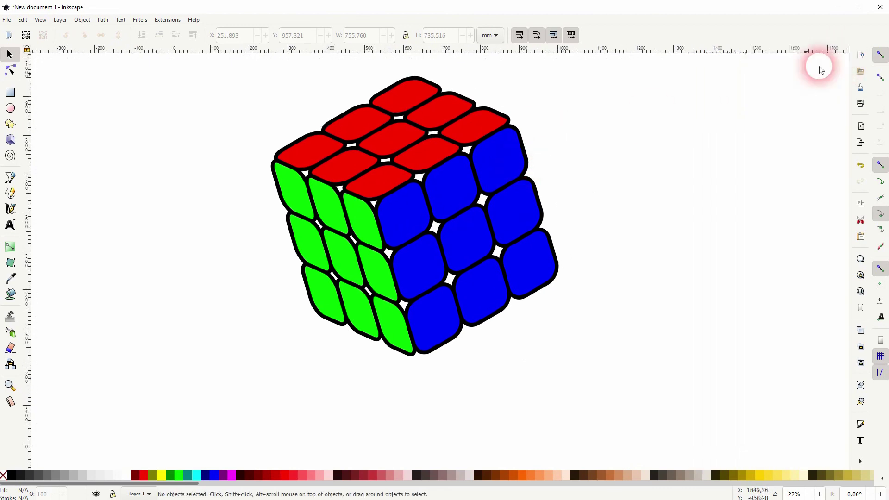
{"action": "scroll", "coordinate": [617, 200], "scroll_direction": "up", "scroll_amount": 1}
{"action": "scroll", "coordinate": [617, 201], "scroll_direction": "left", "scroll_amount": 1}
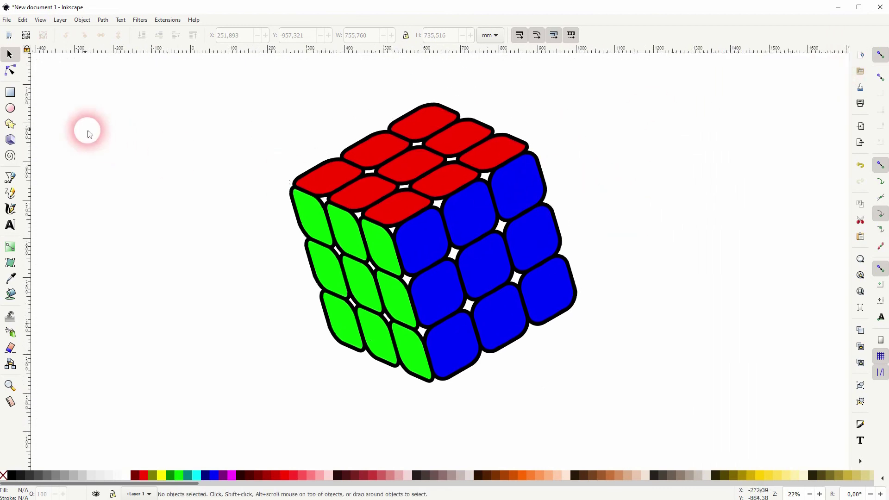
With snapping off, draw a closed six-sided outline around the cube.
{"action": "left_click", "coordinate": [11, 179]}
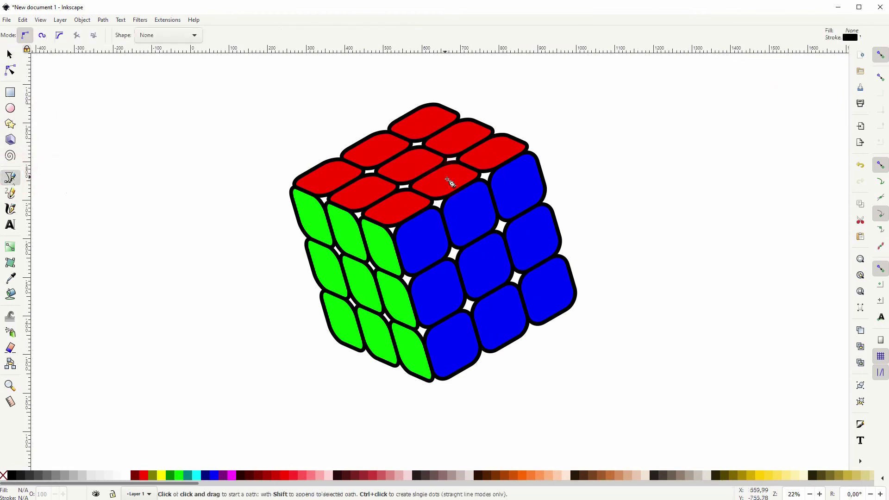
{"action": "left_click", "coordinate": [881, 54]}
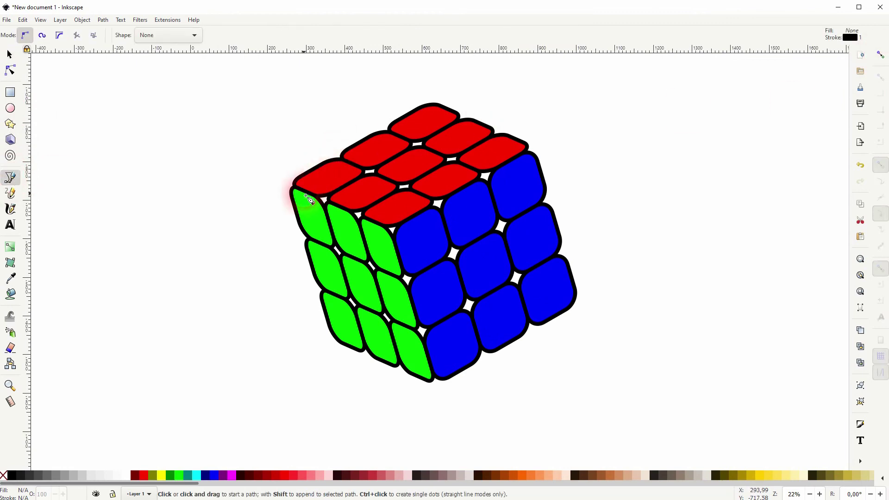
{"action": "left_click", "coordinate": [309, 188]}
{"action": "left_click", "coordinate": [431, 119]}
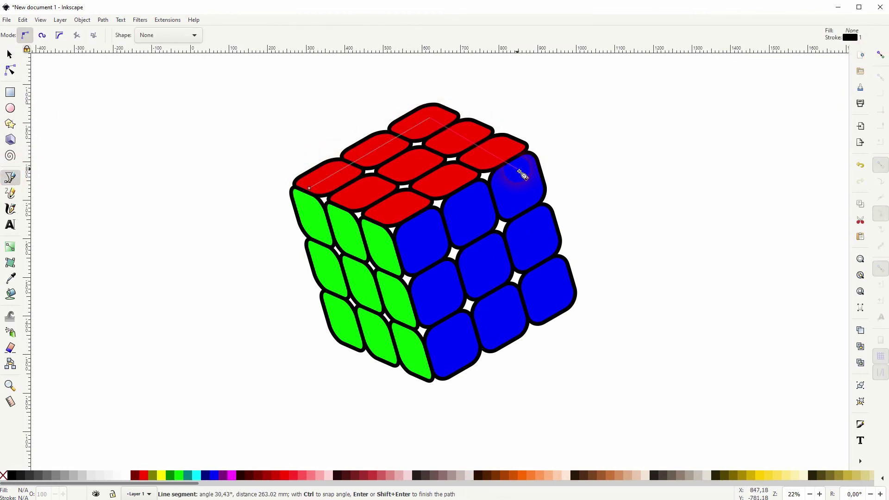
{"action": "left_click", "coordinate": [516, 163]}
{"action": "left_click", "coordinate": [565, 298]}
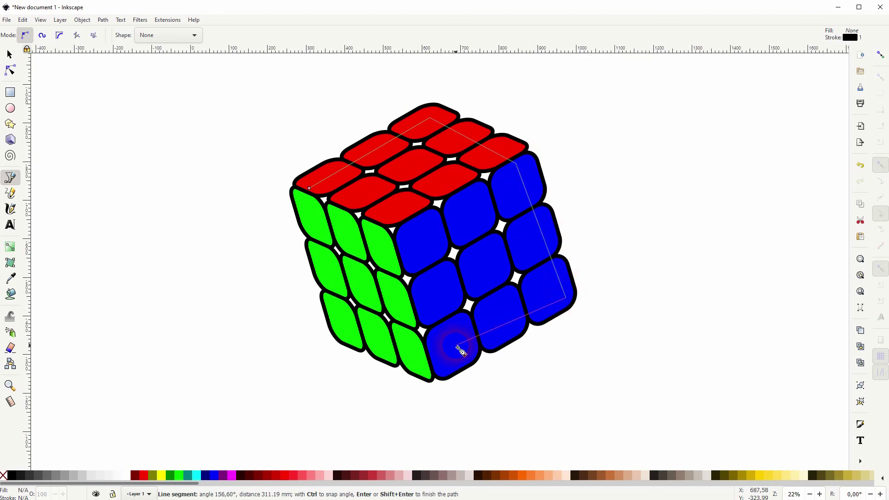
{"action": "left_click", "coordinate": [446, 356]}
{"action": "left_click", "coordinate": [341, 330]}
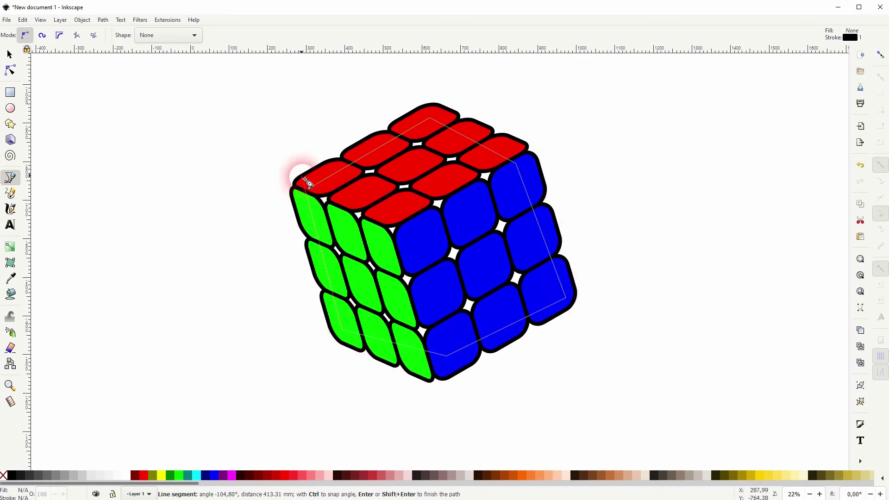
{"action": "left_click", "coordinate": [309, 189]}
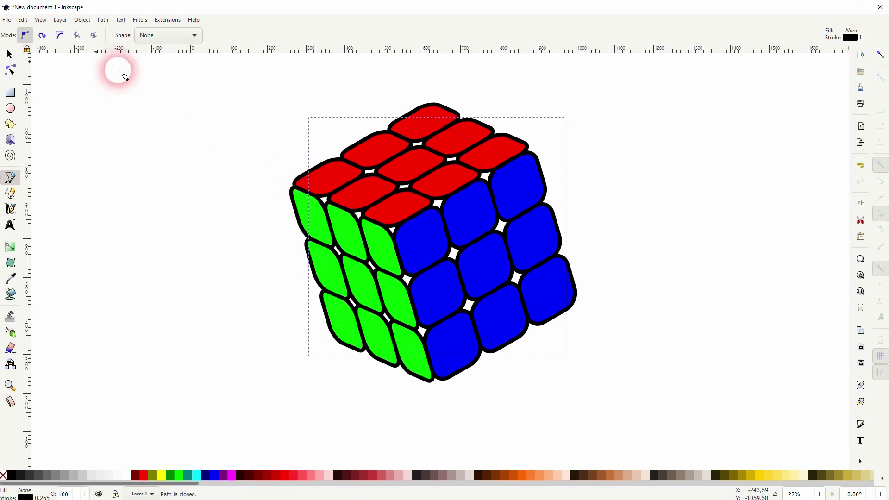
Fill the hexagon black, lower it to the bottom, and select all cube parts.
{"action": "left_click", "coordinate": [9, 55]}
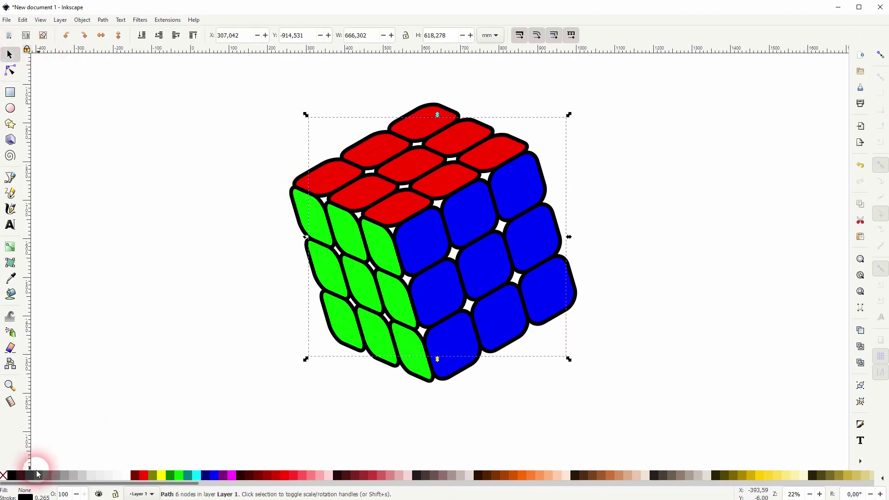
{"action": "left_click", "coordinate": [12, 476]}
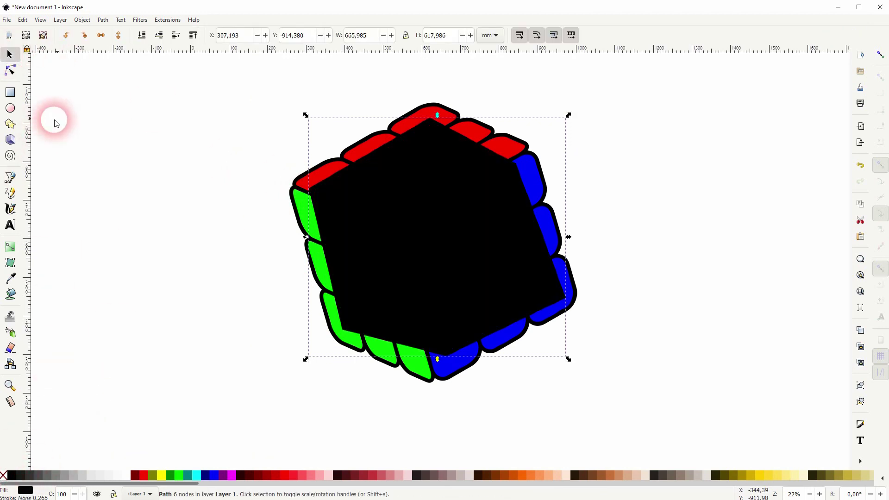
{"action": "left_click", "coordinate": [143, 37]}
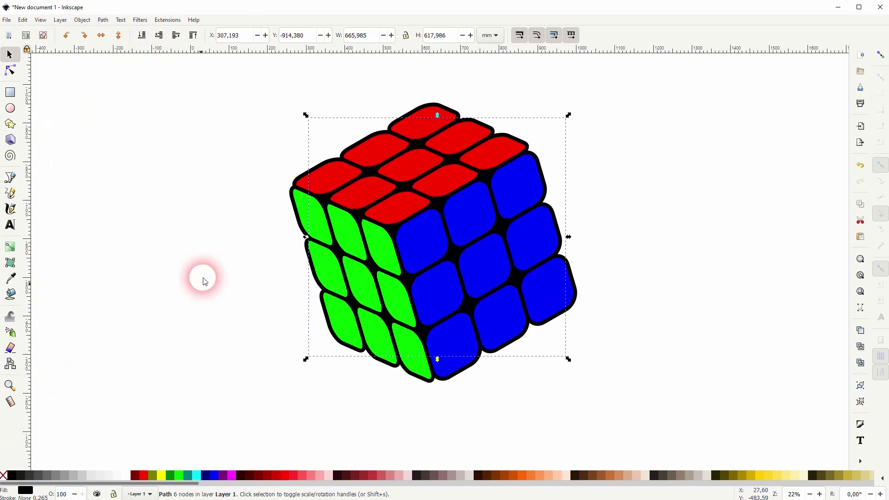
{"action": "left_click", "coordinate": [206, 324]}
{"action": "left_click_drag", "start_coordinate": [256, 405], "coordinate": [652, 85]}
Group the red, green and blue faces and black backing into one object.
{"action": "key", "text": "ctrl+g"}
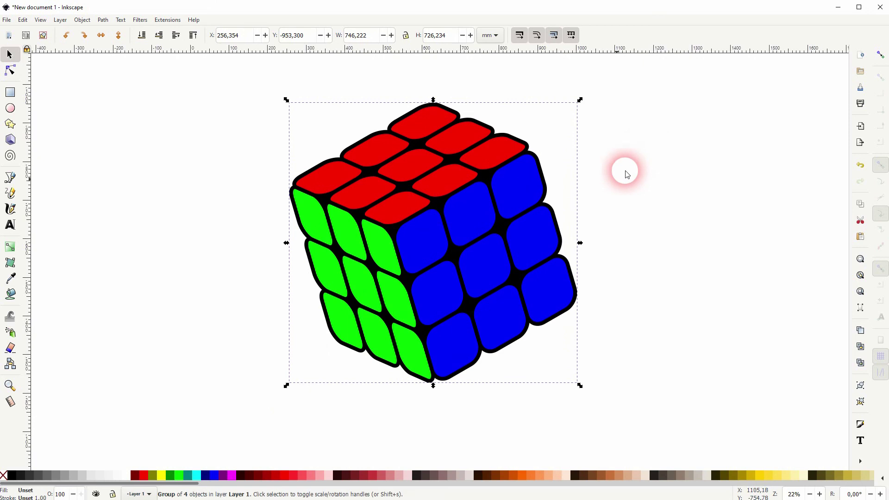
{"action": "left_click", "coordinate": [7, 19]}
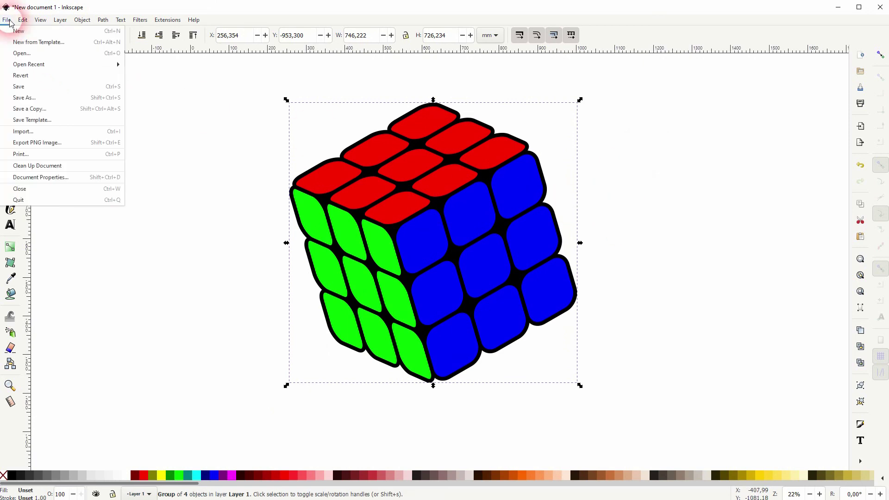